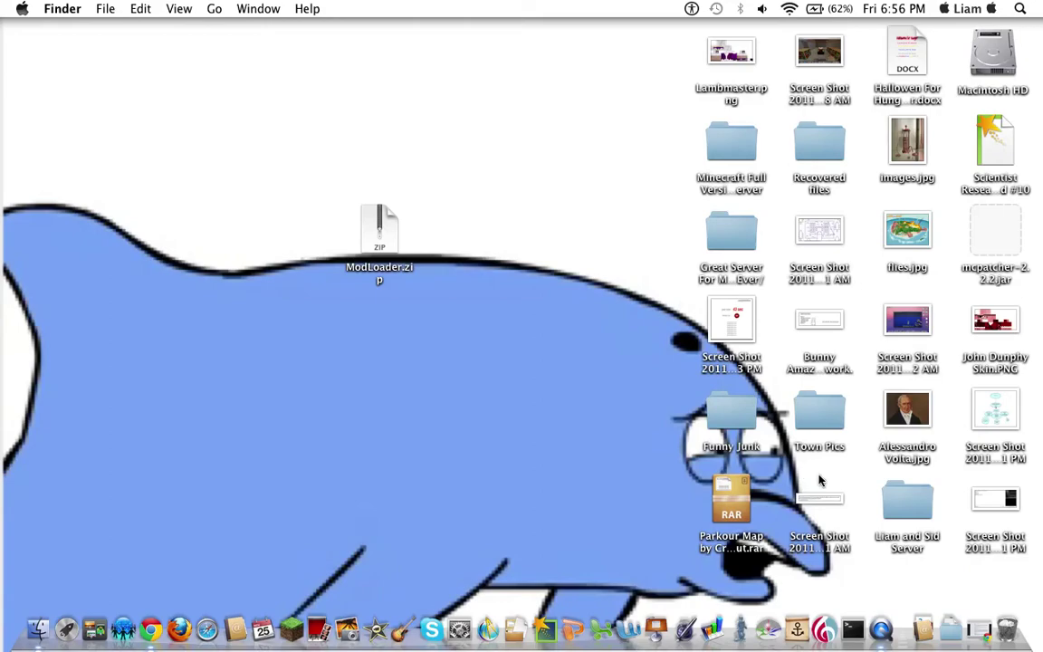
- Restore the minimized Chrome window with Risugami's Mods forum page from the Dock
{"action": "left_click", "coordinate": [922, 628]}
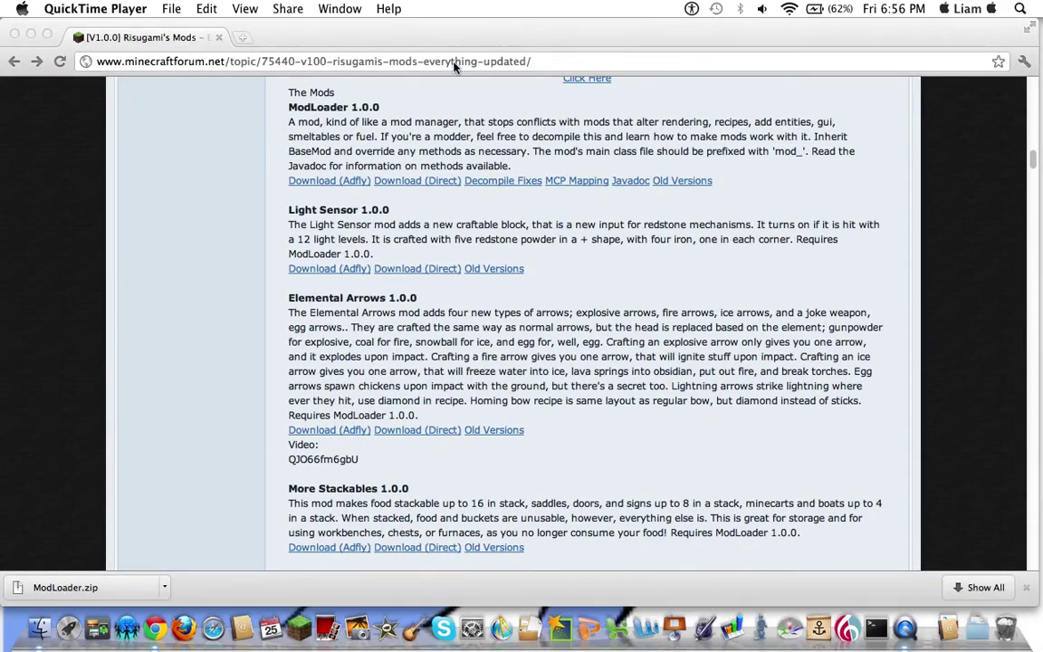
- Scroll the forum post to the ModLoader 1.0.0 entry and follow its Download (Adfly) link
{"action": "left_click", "coordinate": [462, 28]}
{"action": "scroll", "coordinate": [479, 240], "scroll_direction": "up", "scroll_amount": 20}
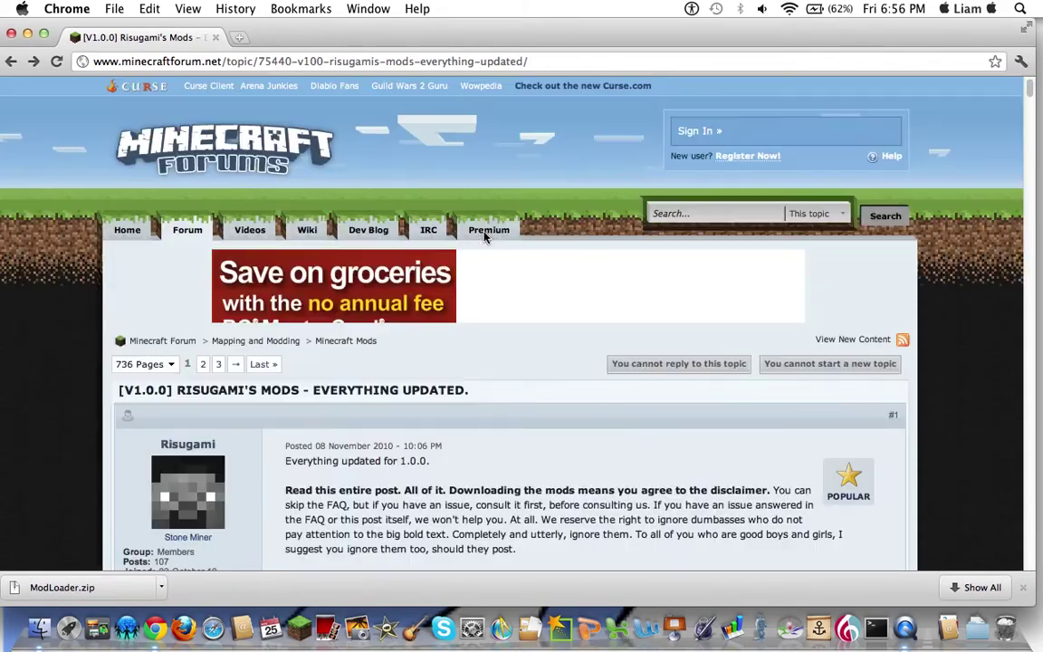
{"action": "scroll", "coordinate": [485, 237], "scroll_direction": "down", "scroll_amount": 20}
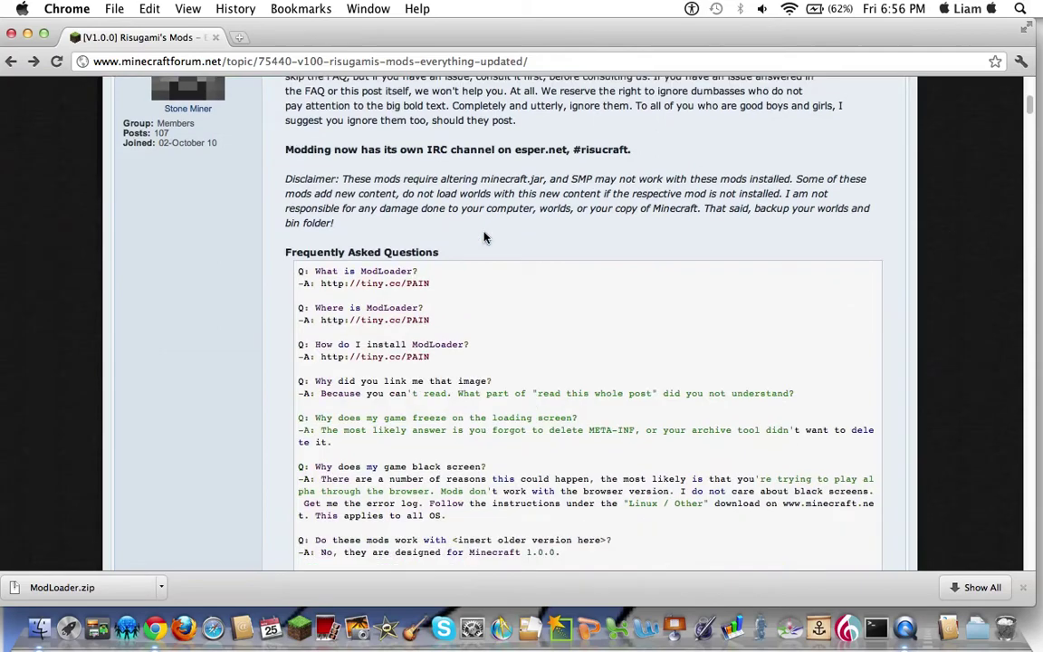
{"action": "scroll", "coordinate": [485, 237], "scroll_direction": "down", "scroll_amount": 10}
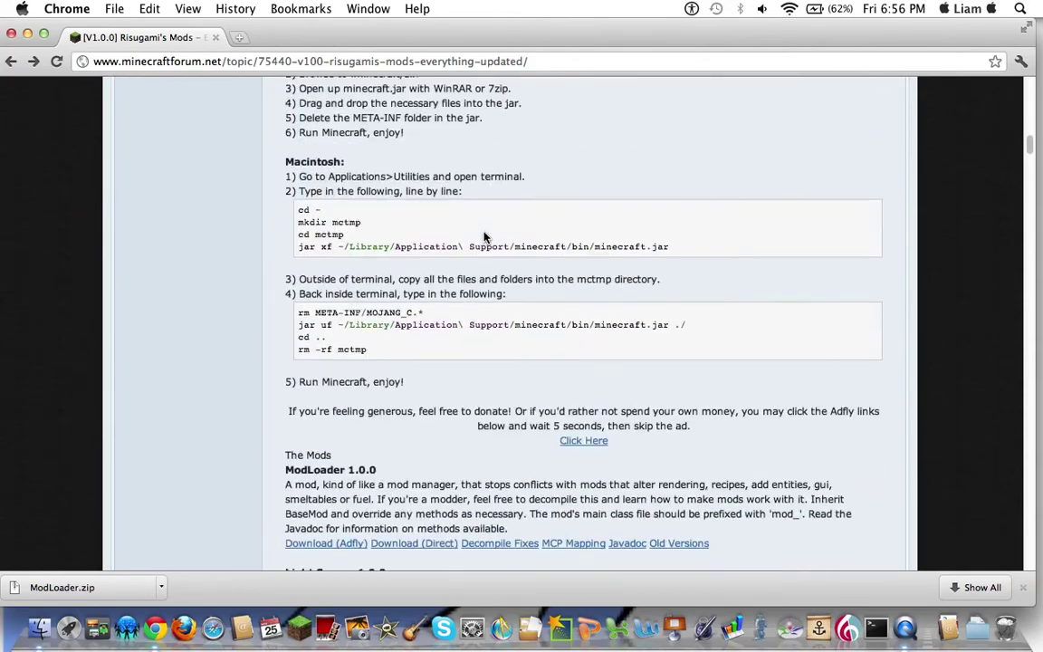
{"action": "left_click_drag", "start_coordinate": [287, 306], "coordinate": [367, 304]}
{"action": "left_click", "coordinate": [413, 336]}
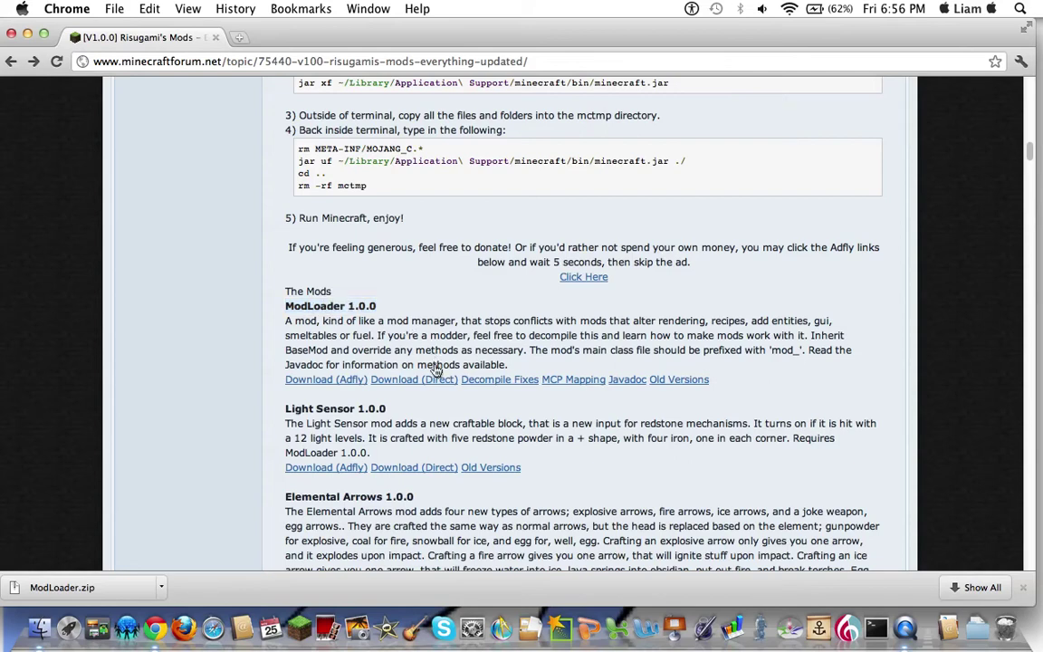
{"action": "left_click", "coordinate": [325, 381]}
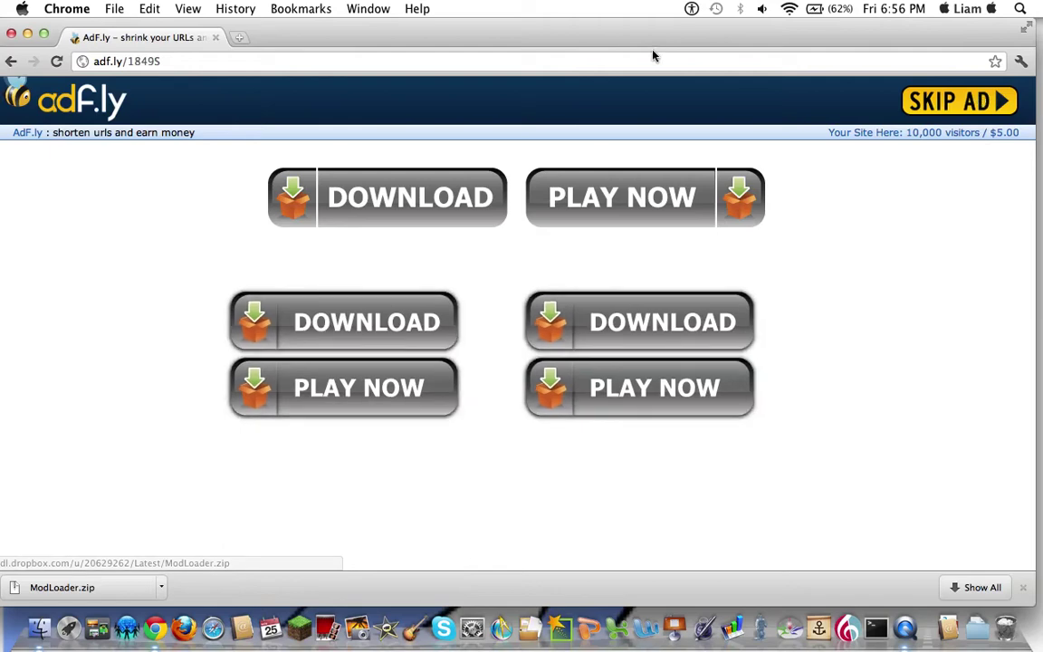
- Hide Chrome with Cmd+H so ModLoader.zip shows on the desktop
{"action": "key", "text": "super+h"}
{"action": "left_click_drag", "start_coordinate": [567, 156], "coordinate": [419, 501]}
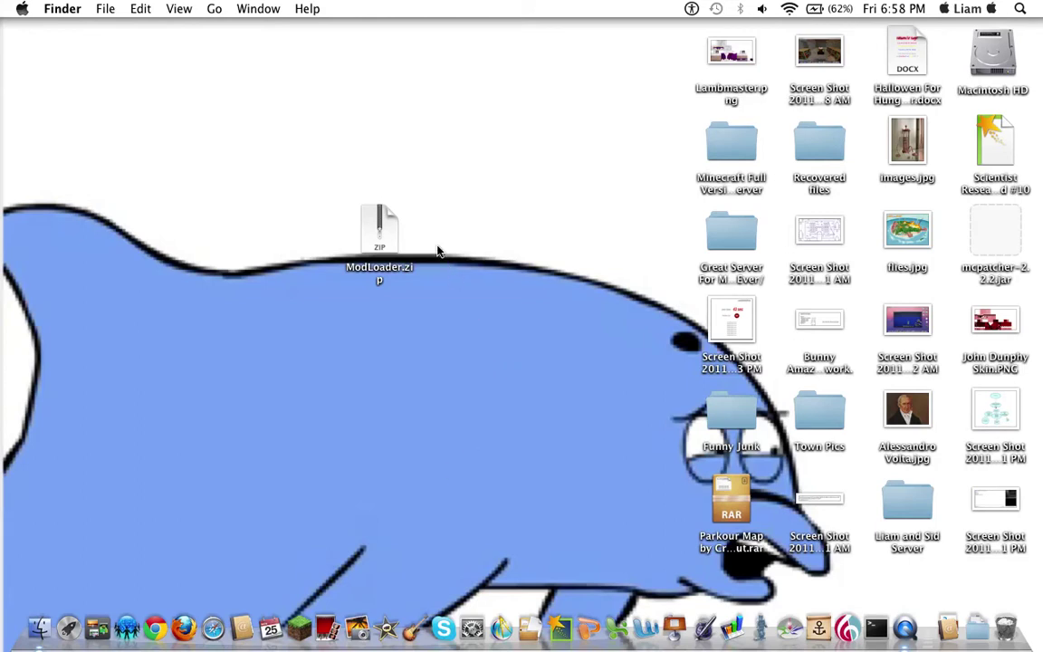
- Unzip ModLoader.zip and inspect the new ModLoader folder's BaseMod.class and ModLoader.class files
{"action": "left_click", "coordinate": [387, 240]}
{"action": "key", "text": "super+o"}
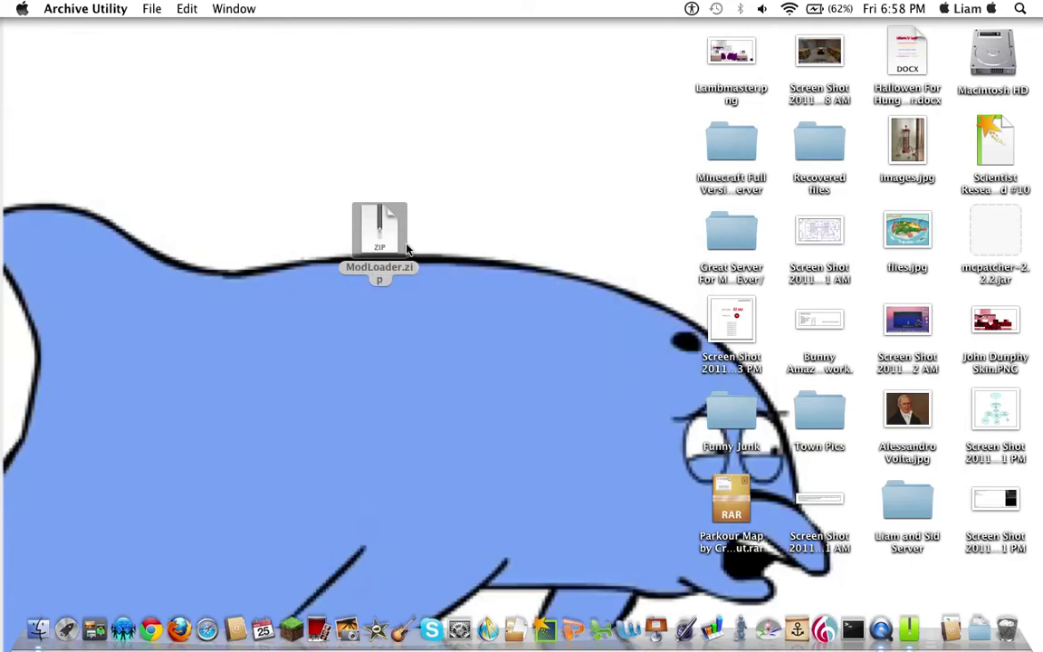
{"action": "left_click_drag", "start_coordinate": [393, 245], "coordinate": [466, 243]}
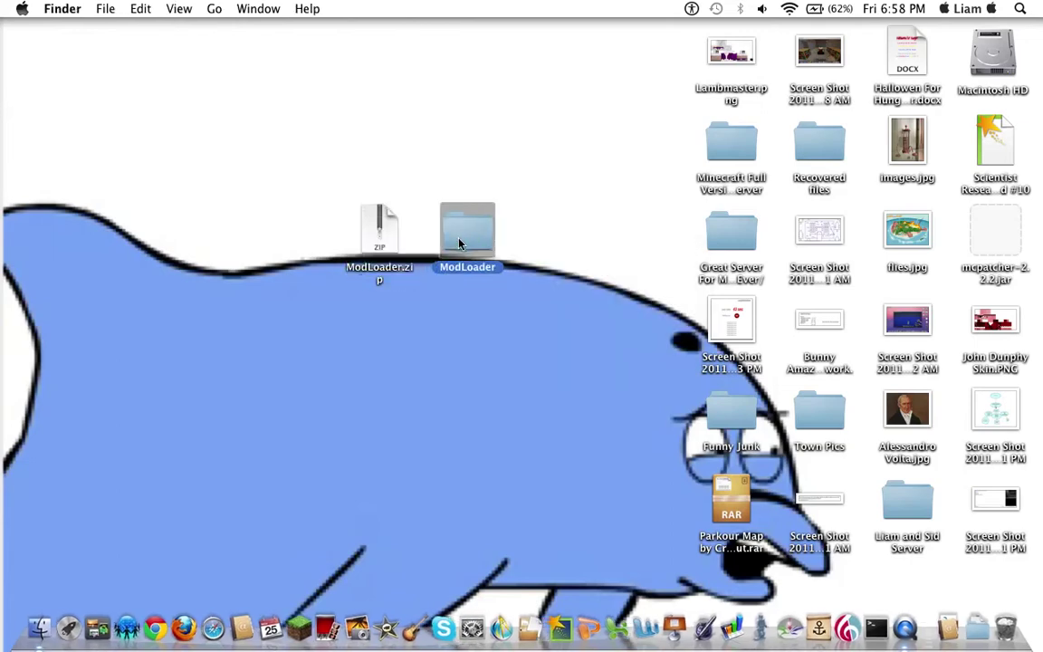
{"action": "key", "text": "super+o"}
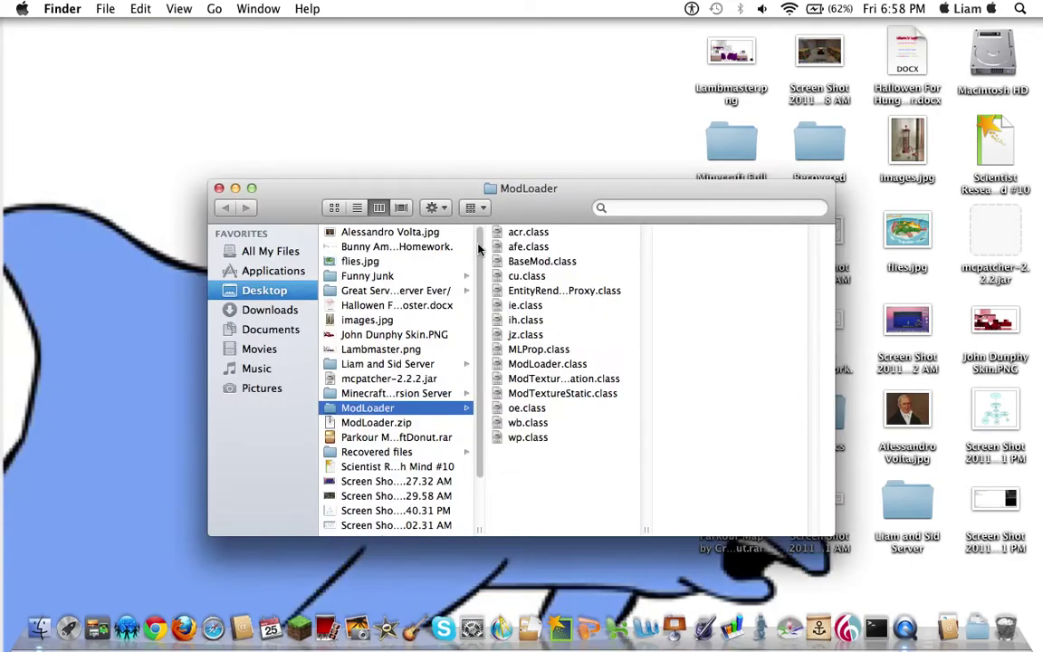
{"action": "left_click", "coordinate": [218, 189]}
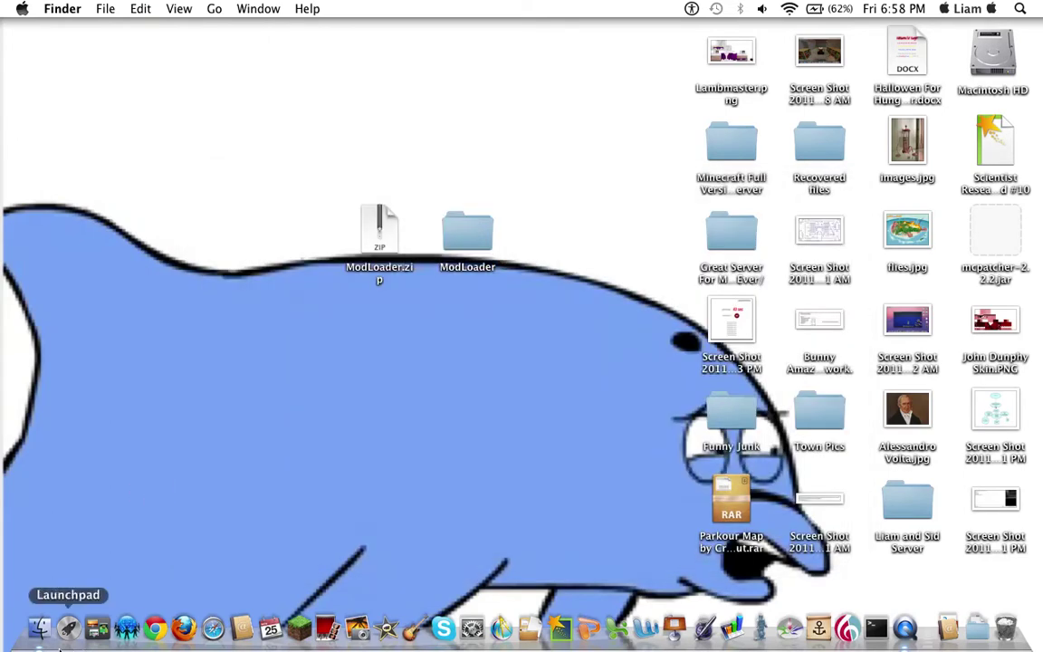
- Use Go to Folder in a new Finder window to reach Application Support/minecraft/bin
{"action": "left_click", "coordinate": [41, 634]}
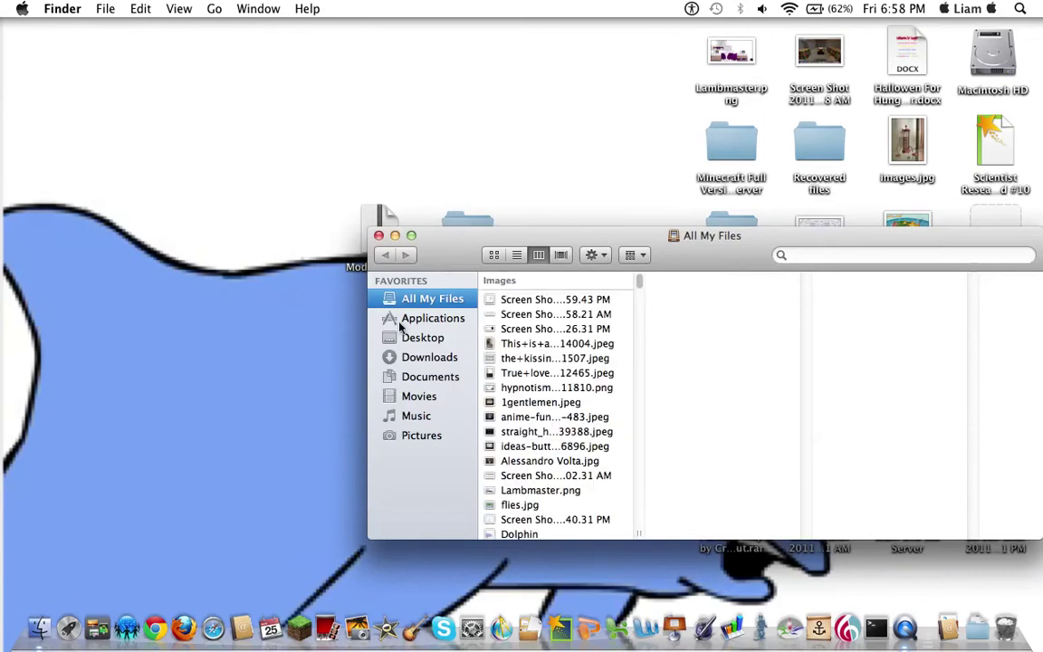
{"action": "left_click_drag", "start_coordinate": [453, 231], "coordinate": [336, 231]}
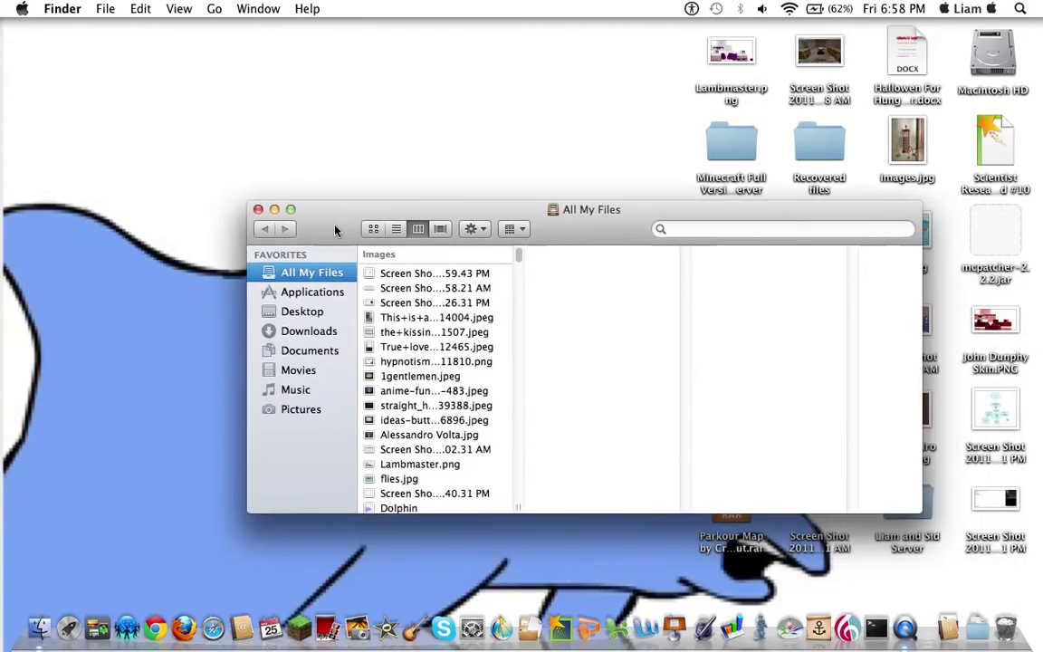
{"action": "left_click", "coordinate": [212, 9]}
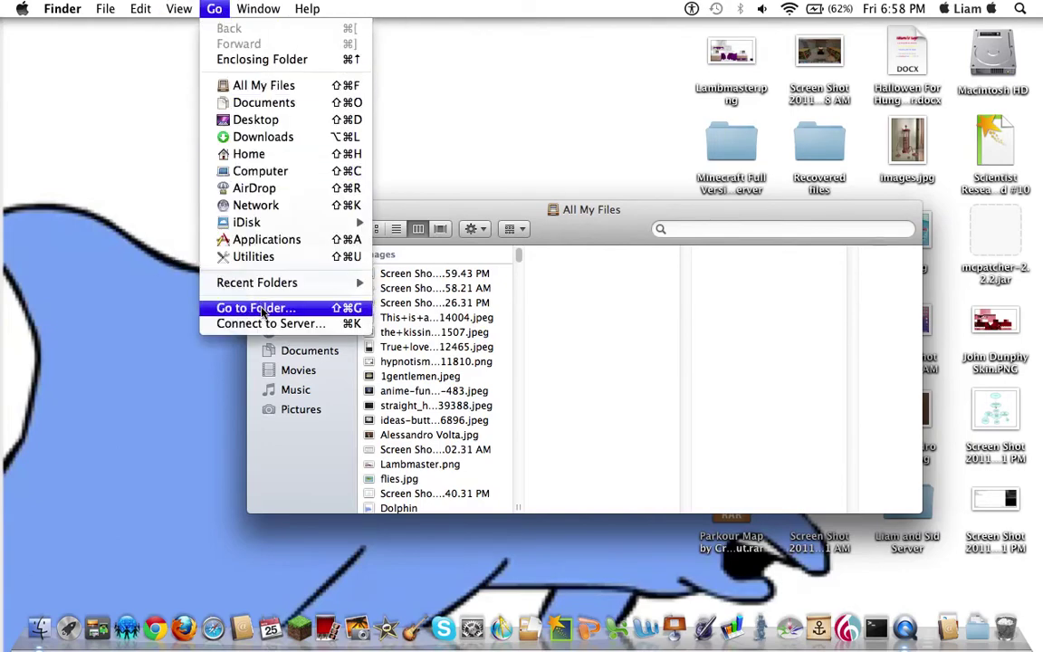
{"action": "left_click", "coordinate": [262, 309]}
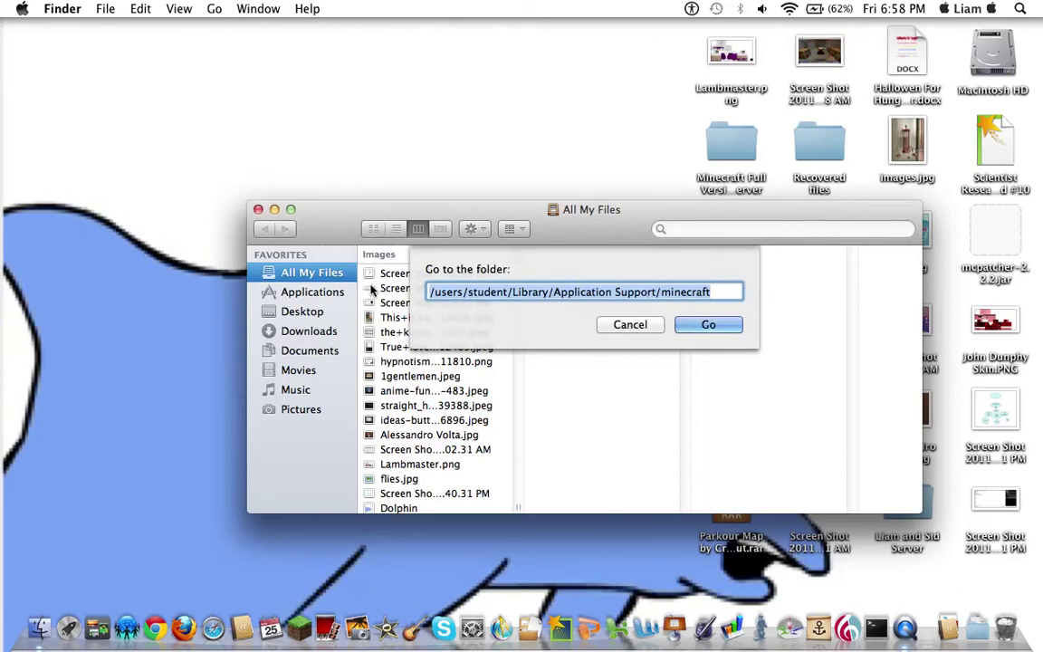
{"action": "left_click", "coordinate": [702, 324]}
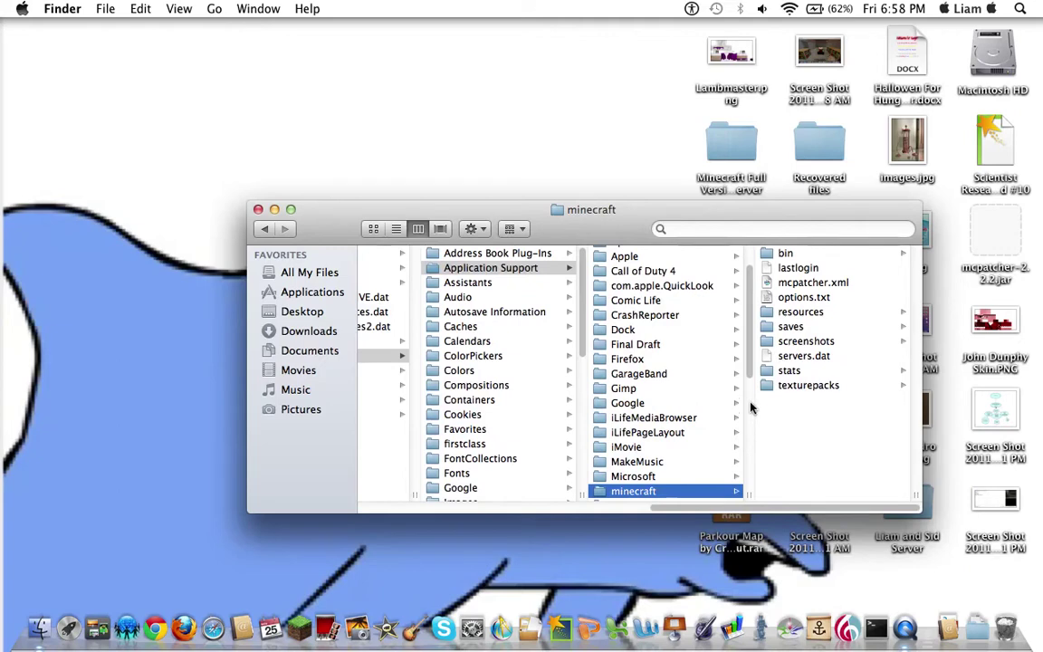
{"action": "left_click", "coordinate": [793, 255]}
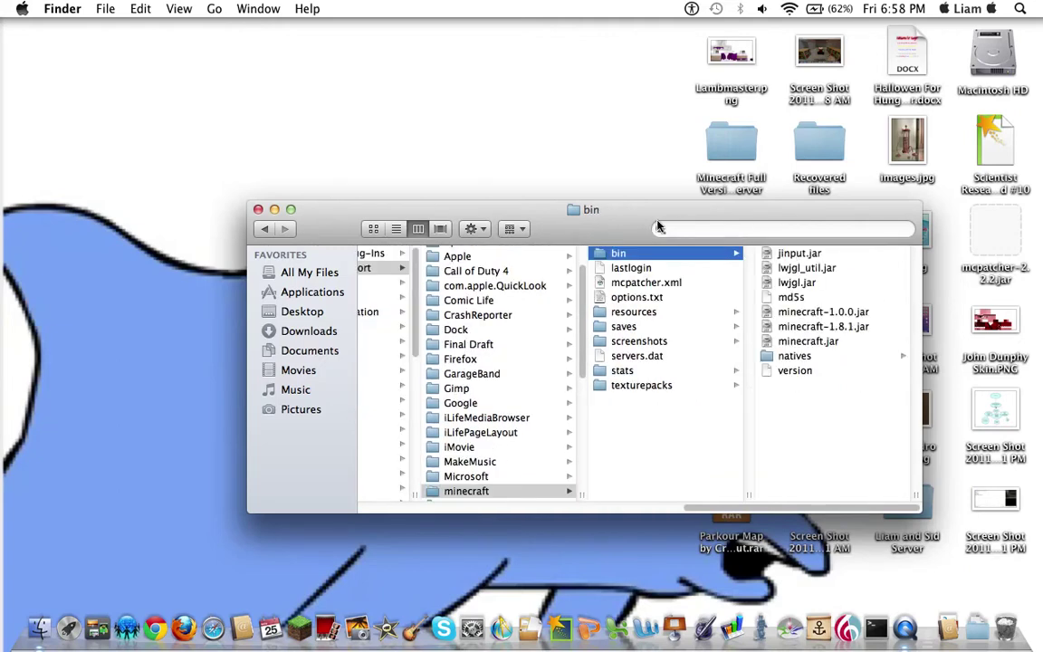
- Rename minecraft.jar to minecraft.jar.zip in the bin folder, choosing Use .zip
{"action": "left_click_drag", "start_coordinate": [535, 223], "coordinate": [232, 272]}
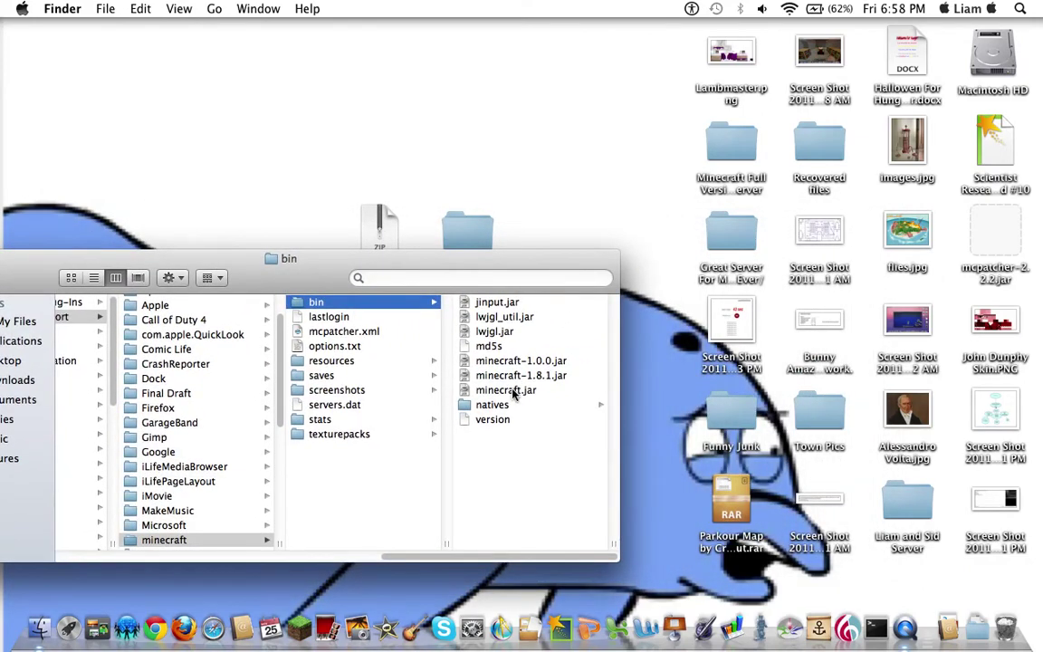
{"action": "right_click", "coordinate": [514, 391]}
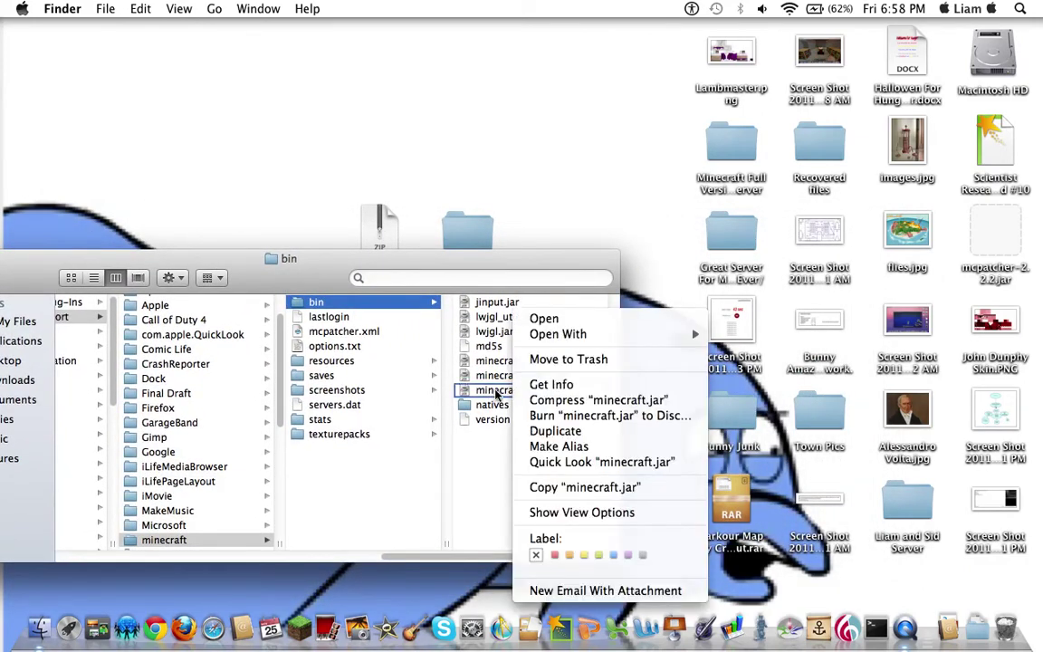
{"action": "mouse_move", "coordinate": [642, 339]}
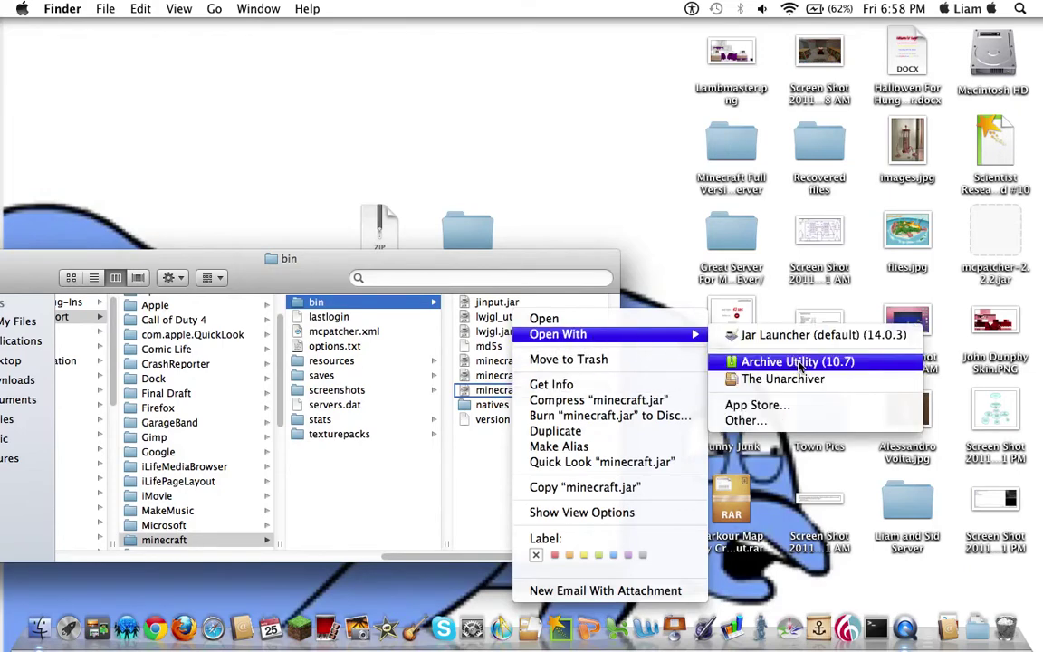
{"action": "left_click", "coordinate": [507, 373]}
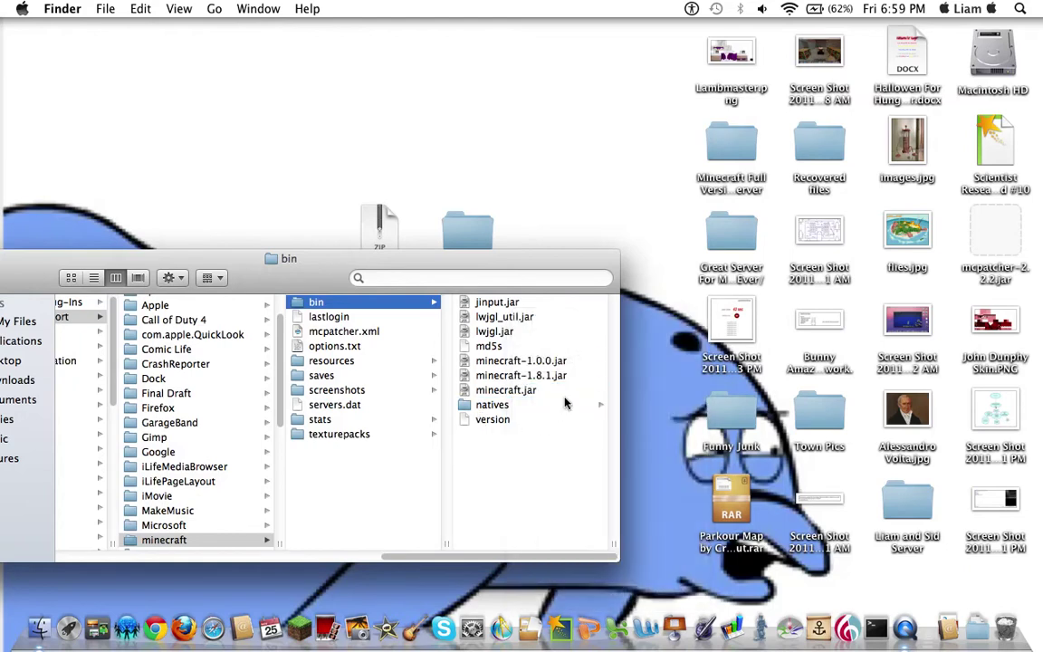
{"action": "left_click", "coordinate": [546, 396]}
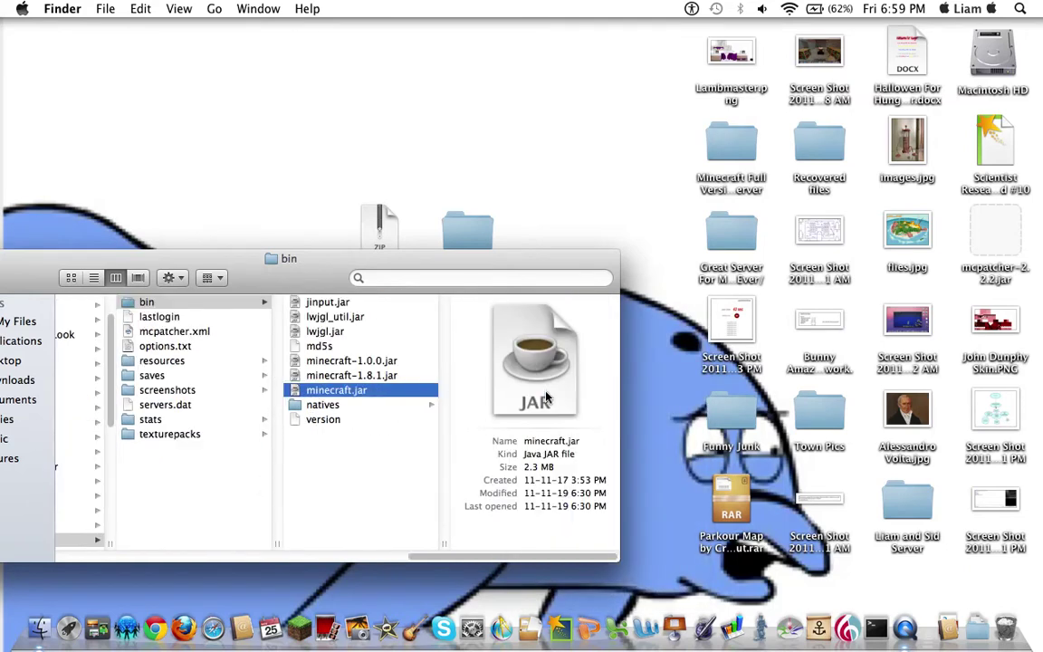
{"action": "key", "text": "Return"}
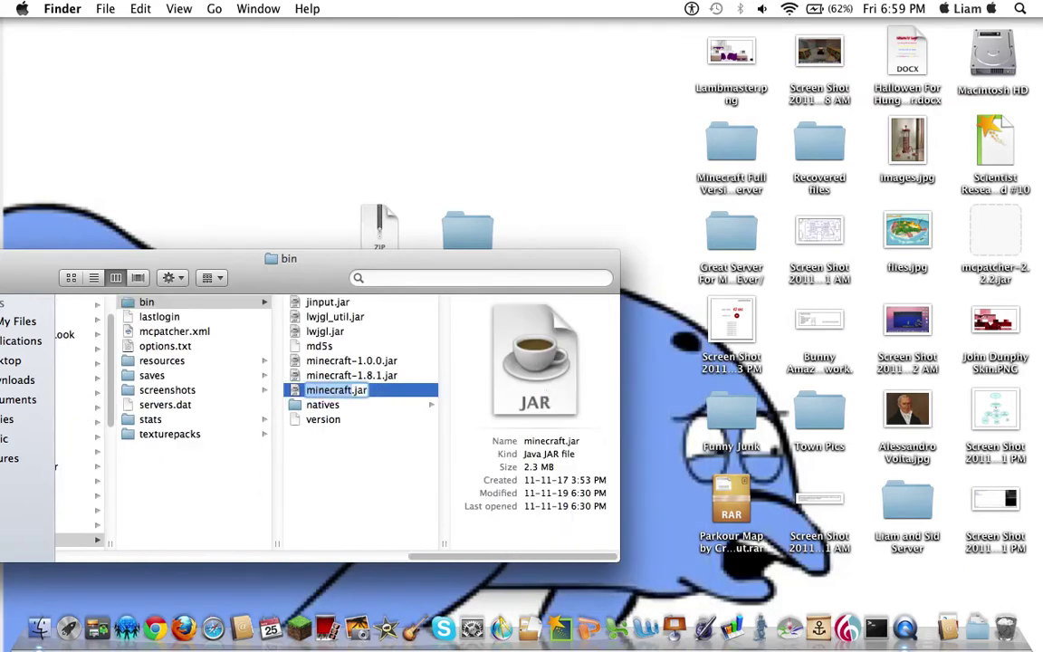
{"action": "left_click", "coordinate": [355, 390]}
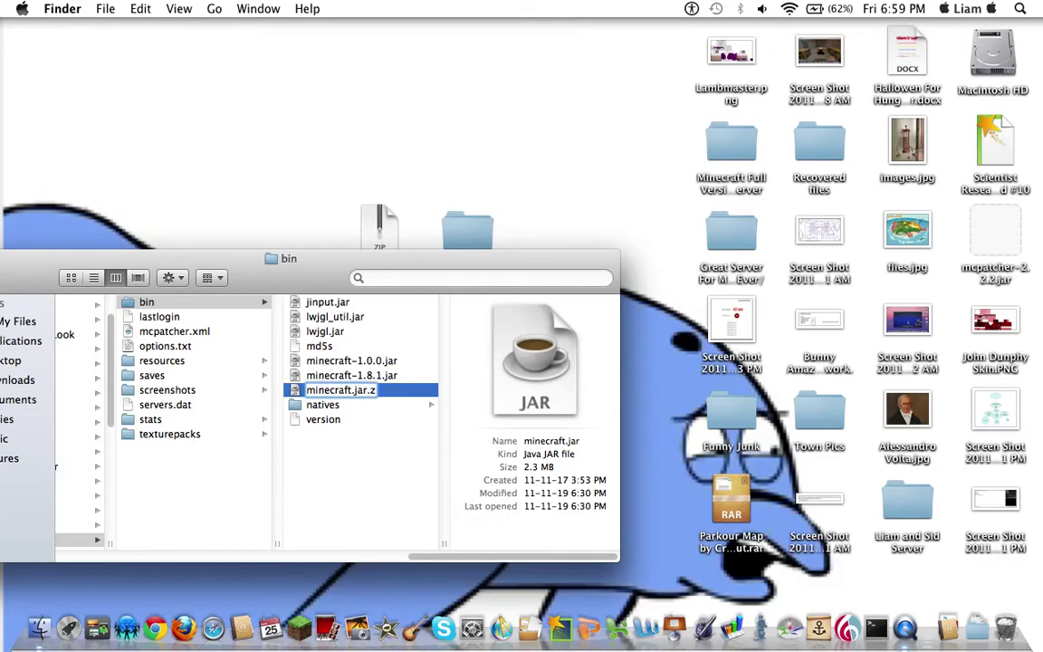
{"action": "key", "text": "Return"}
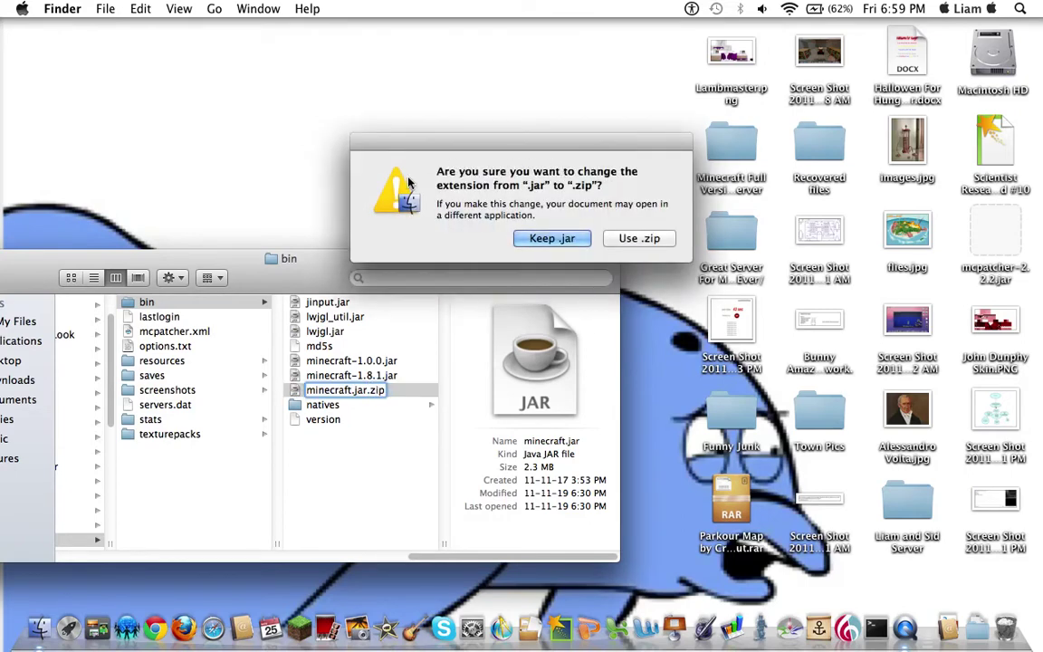
{"action": "left_click", "coordinate": [639, 239]}
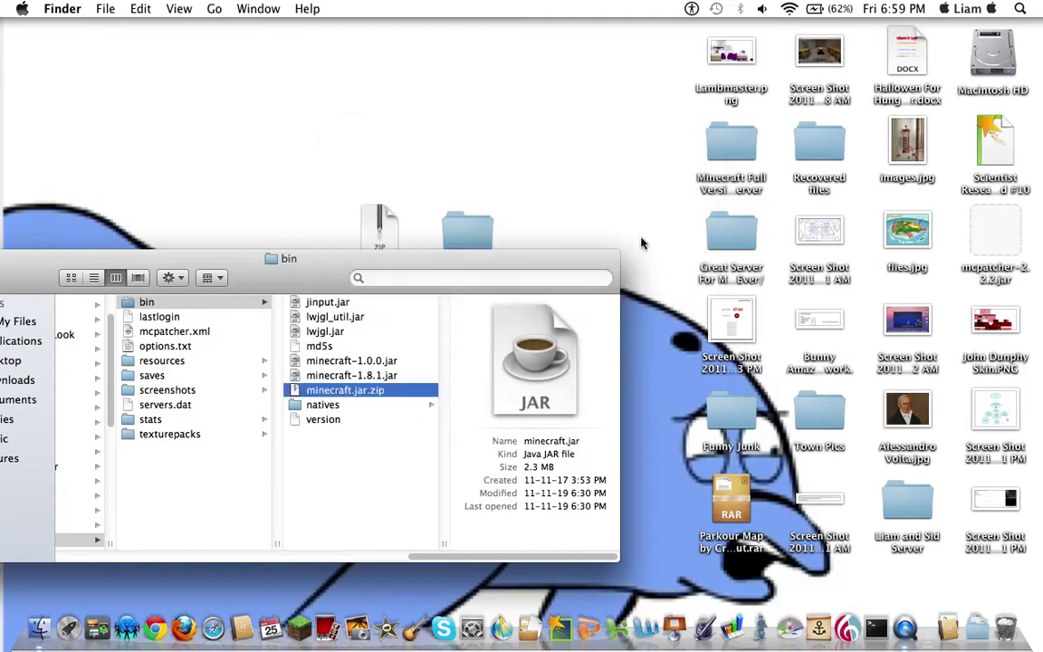
{"action": "left_click", "coordinate": [380, 402]}
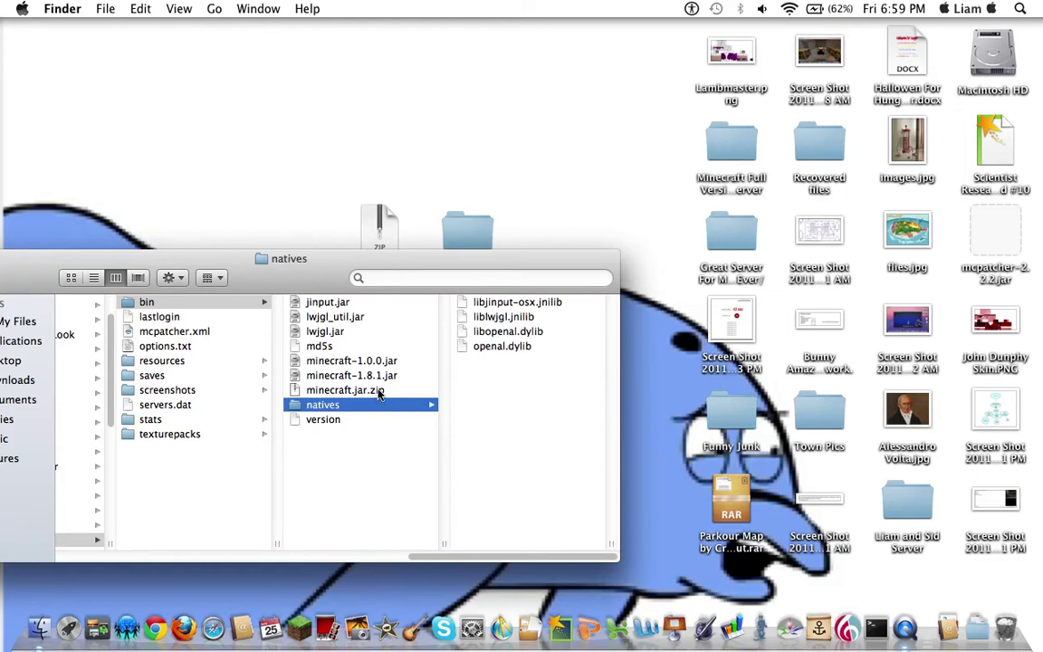
{"action": "left_click", "coordinate": [379, 391]}
- Extract minecraft.jar.zip into a minecraft.jar folder and open the ModLoader folder beside it
{"action": "double_click", "coordinate": [391, 390]}
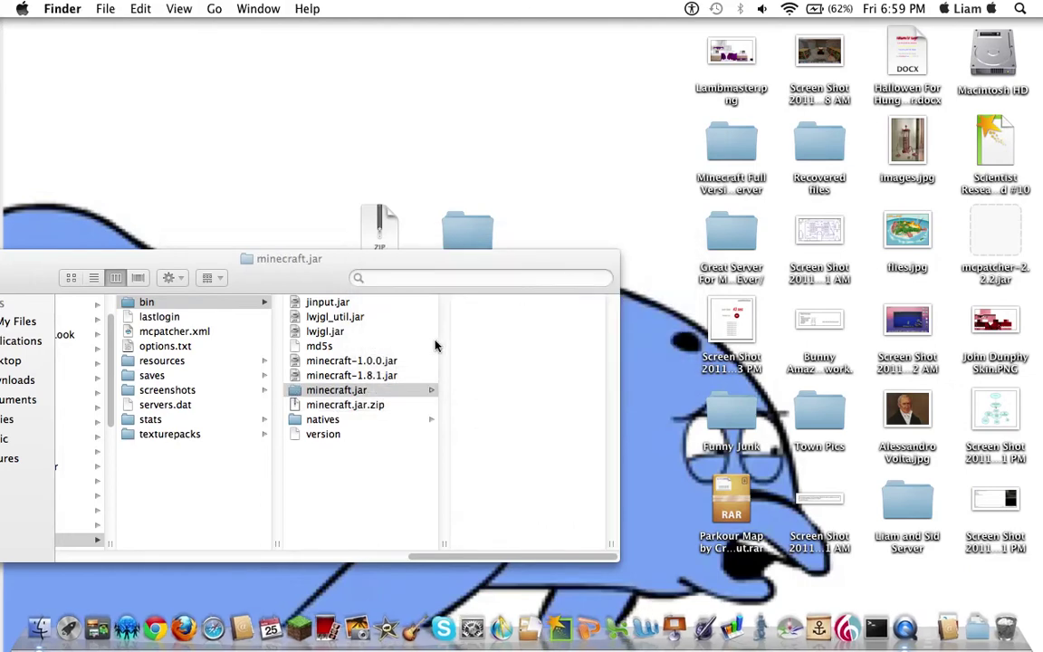
{"action": "scroll", "coordinate": [533, 302], "scroll_direction": "down", "scroll_amount": 10}
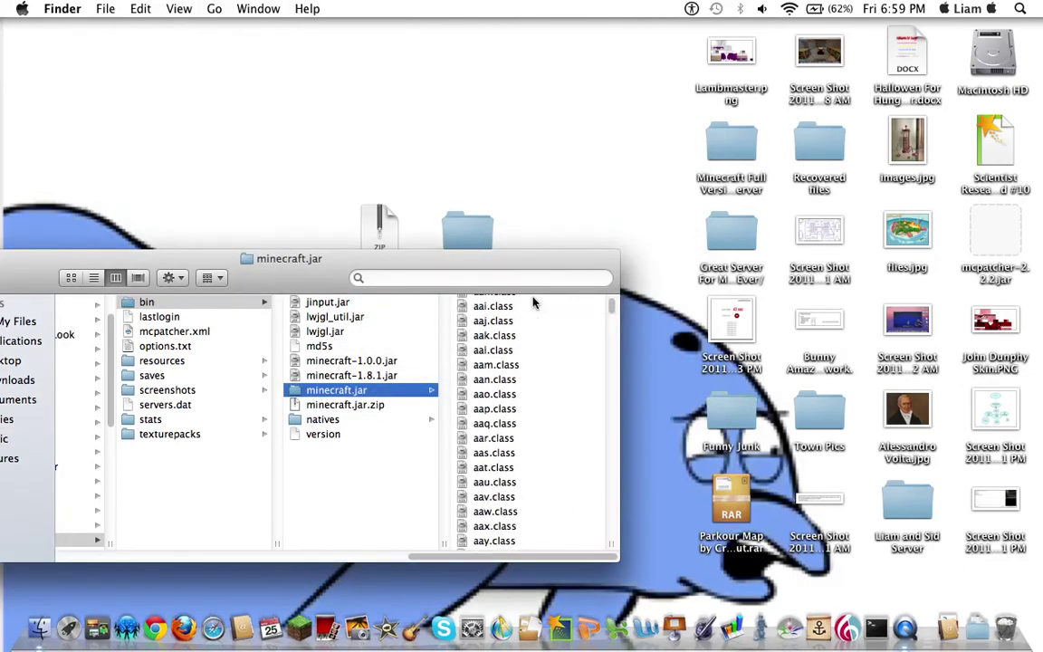
{"action": "scroll", "coordinate": [534, 302], "scroll_direction": "up", "scroll_amount": 10}
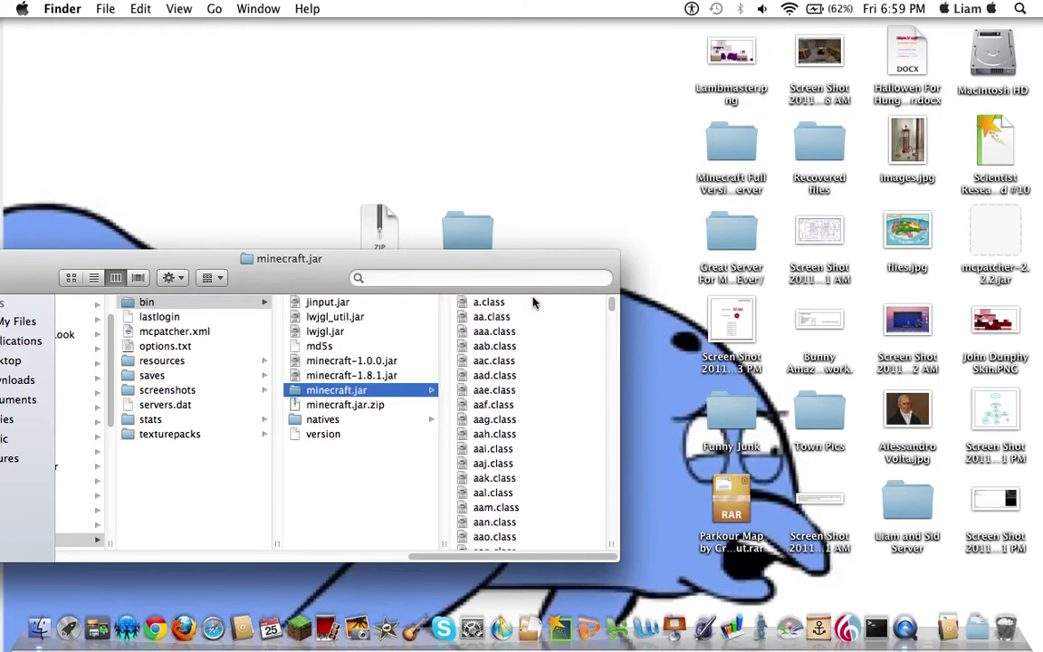
{"action": "left_click_drag", "start_coordinate": [324, 264], "coordinate": [155, 389]}
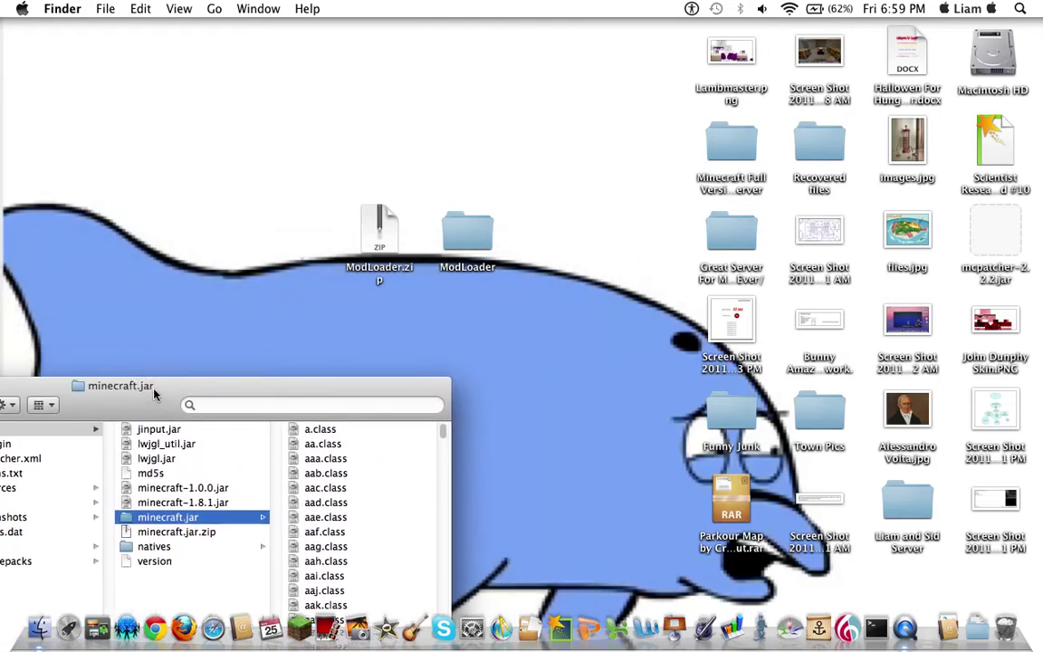
{"action": "left_click", "coordinate": [389, 262]}
{"action": "left_click", "coordinate": [479, 245]}
{"action": "key", "text": "super+o"}
- Move all ModLoader class files into minecraft.jar, replacing every conflicting file through wp.class
{"action": "left_click_drag", "start_coordinate": [342, 61], "coordinate": [688, 60]}
{"action": "left_click_drag", "start_coordinate": [687, 329], "coordinate": [686, 63]}
{"action": "left_click_drag", "start_coordinate": [730, 159], "coordinate": [376, 398]}
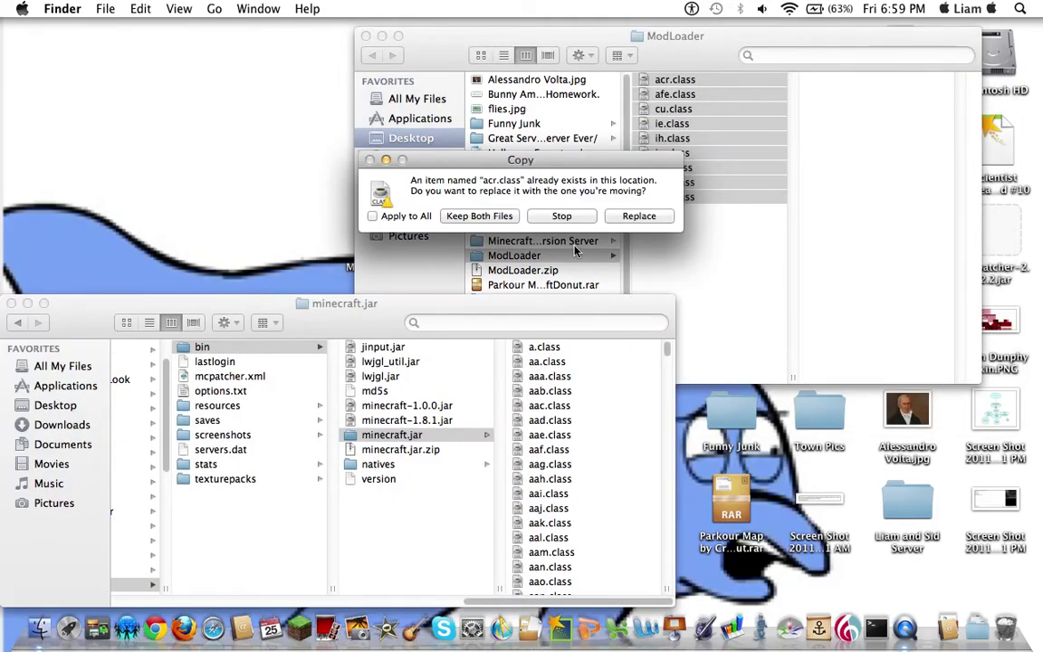
{"action": "left_click", "coordinate": [635, 224]}
{"action": "left_click", "coordinate": [639, 224]}
{"action": "left_click", "coordinate": [640, 224]}
{"action": "left_click", "coordinate": [640, 223]}
{"action": "left_click", "coordinate": [640, 224]}
{"action": "left_click", "coordinate": [640, 224]}
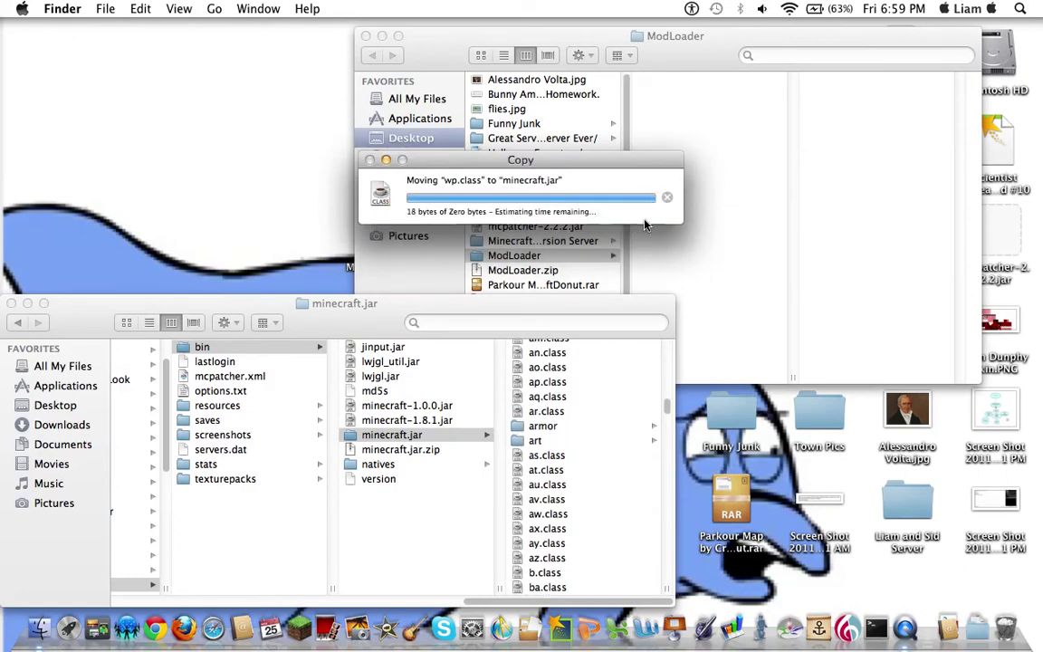
{"action": "left_click_drag", "start_coordinate": [279, 303], "coordinate": [446, 283]}
{"action": "left_click", "coordinate": [207, 282]}
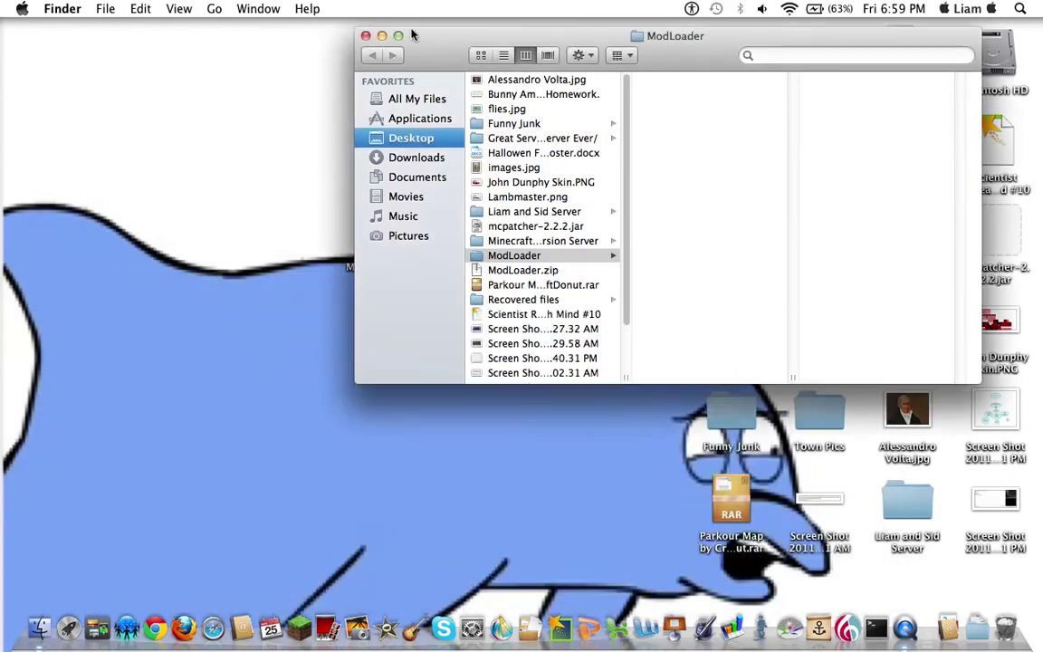
- Close the ModLoader window, start Minecraft from the Dock, and log in at the launcher
{"action": "left_click", "coordinate": [365, 36]}
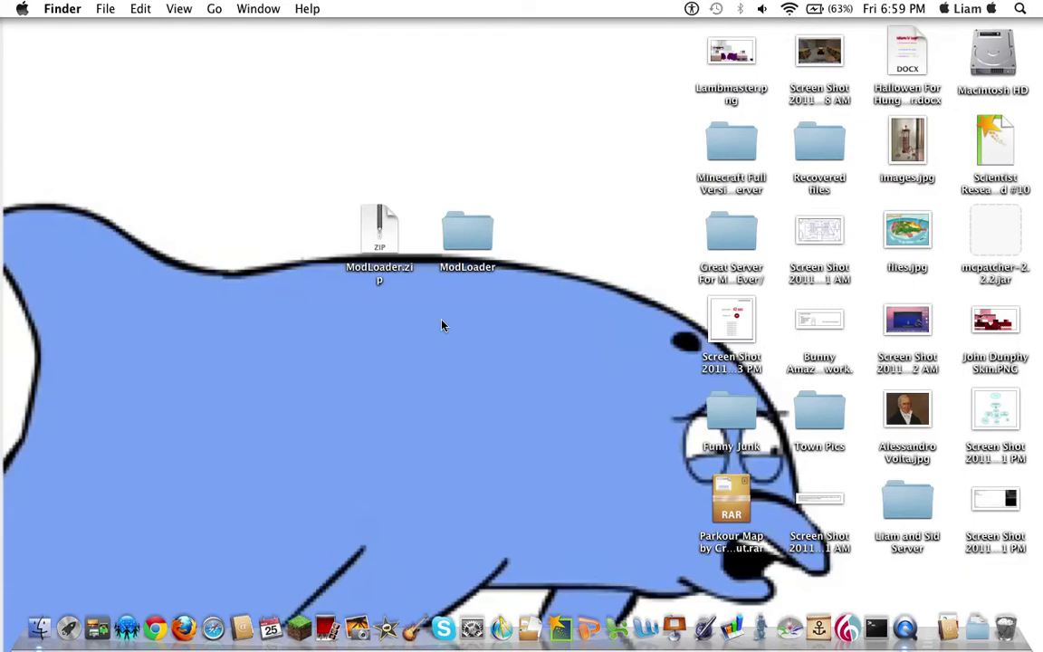
{"action": "left_click", "coordinate": [300, 634]}
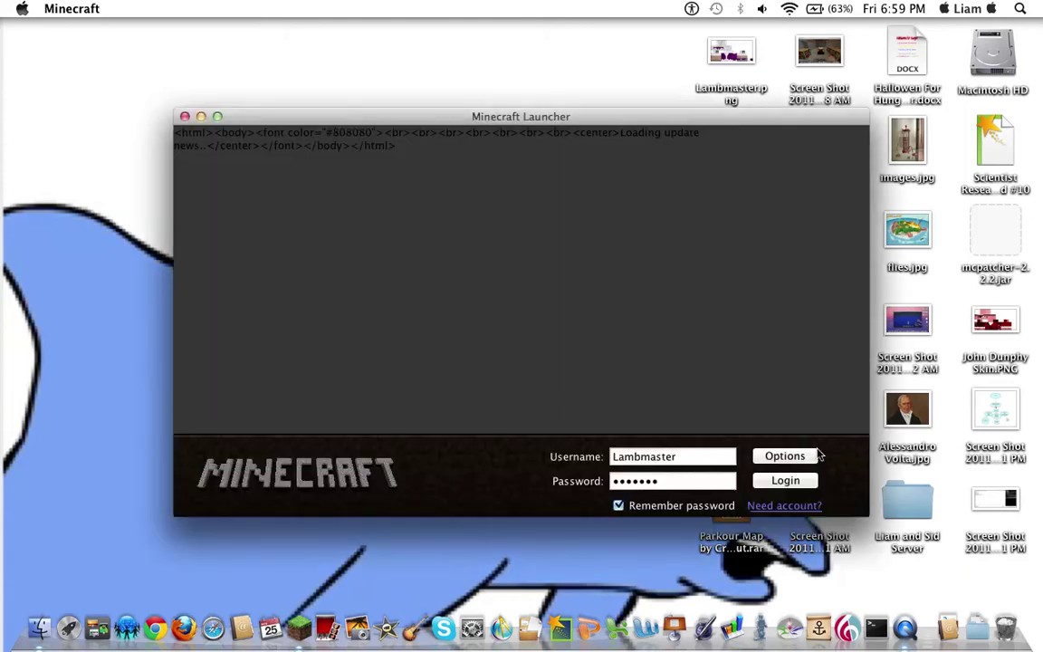
{"action": "left_click", "coordinate": [799, 477]}
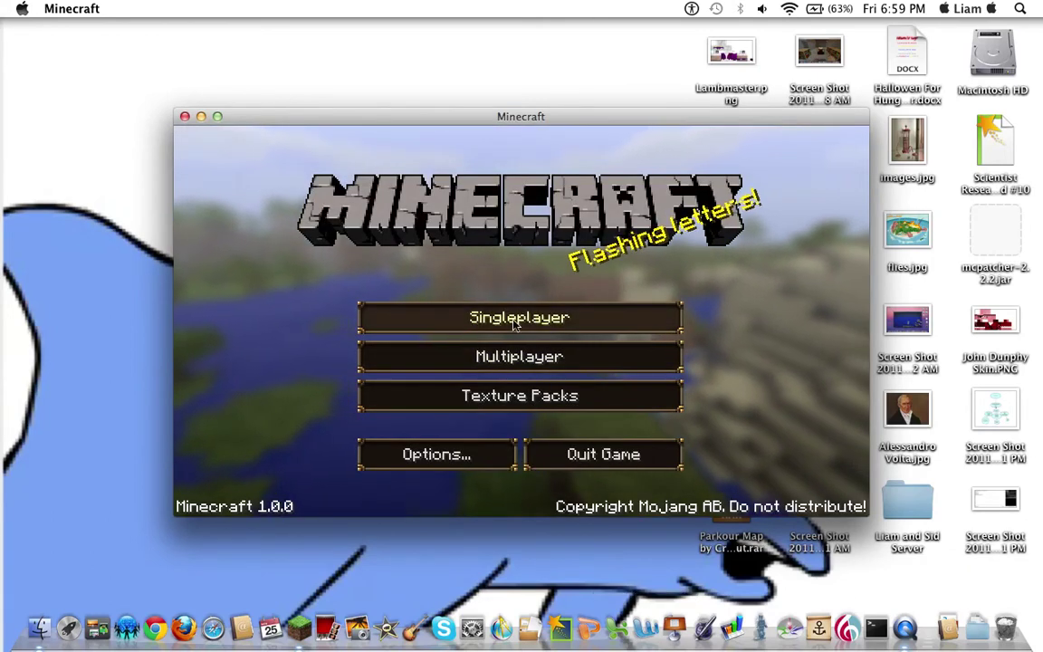
- Look through the Texture Packs list and close it with Done
{"action": "left_click_drag", "start_coordinate": [471, 118], "coordinate": [541, 118]}
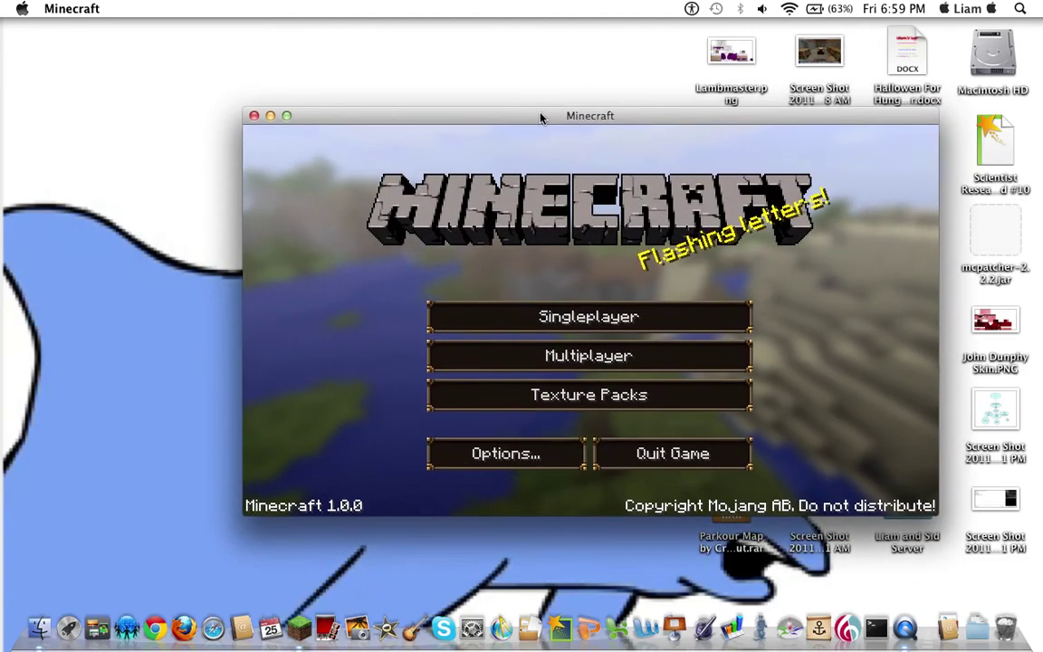
{"action": "left_click", "coordinate": [556, 404]}
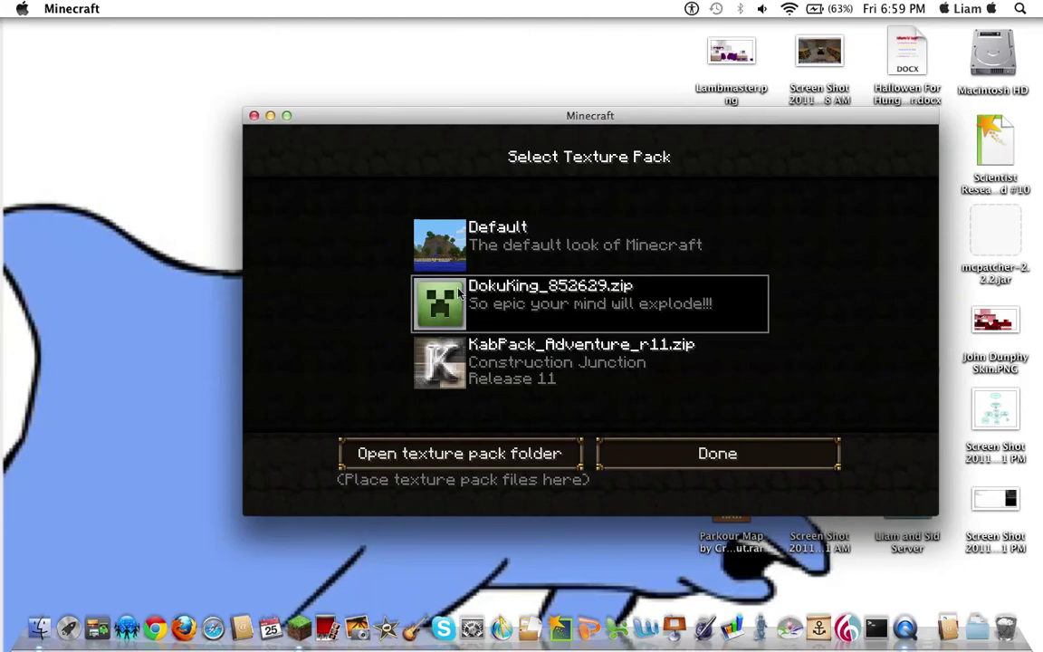
{"action": "left_click", "coordinate": [702, 443]}
- Load the singleplayer world named 'world' with Play Selected World
{"action": "left_click", "coordinate": [595, 322]}
{"action": "left_click", "coordinate": [592, 319]}
{"action": "left_click", "coordinate": [474, 458]}
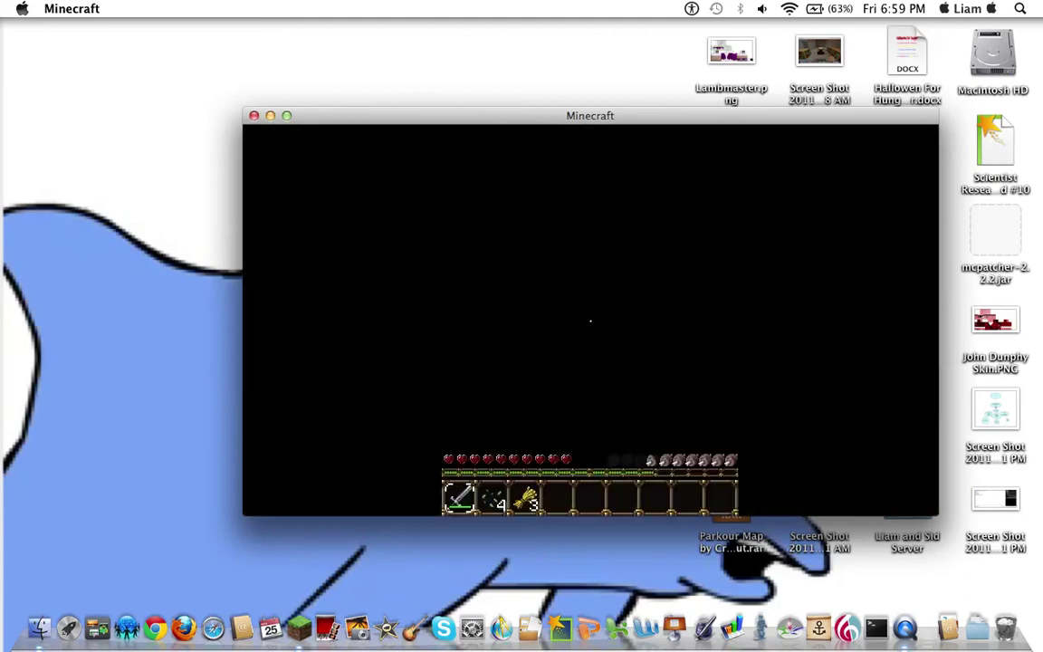
- Enlarge the game window from the pause menu and resume play holding the sword
{"action": "key", "text": "5"}
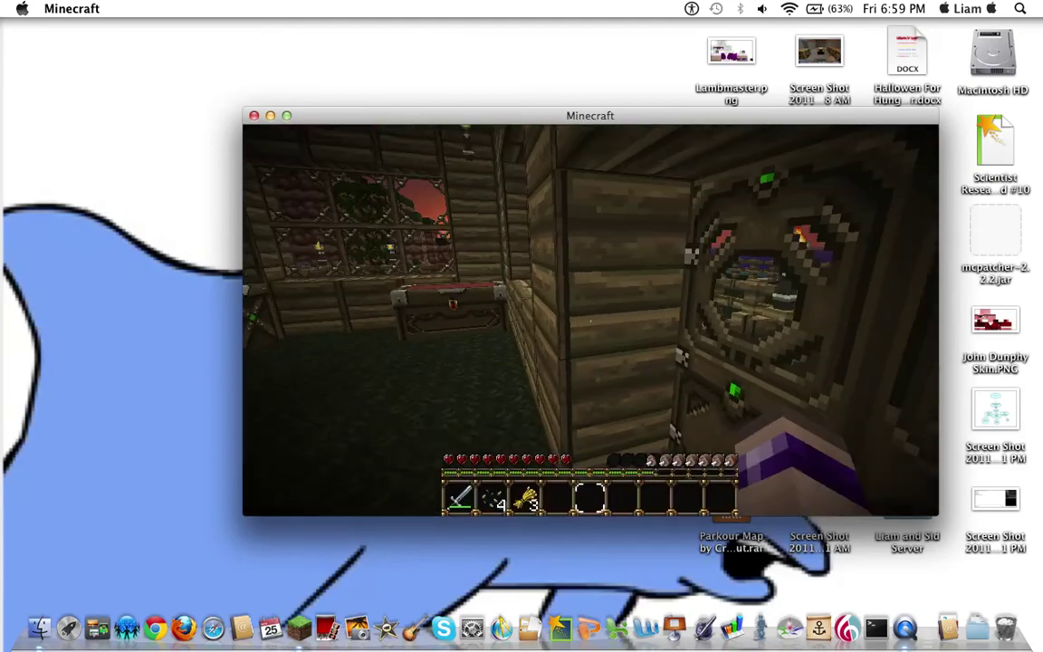
{"action": "key", "text": "Escape"}
{"action": "left_click", "coordinate": [288, 114]}
{"action": "left_click", "coordinate": [507, 204]}
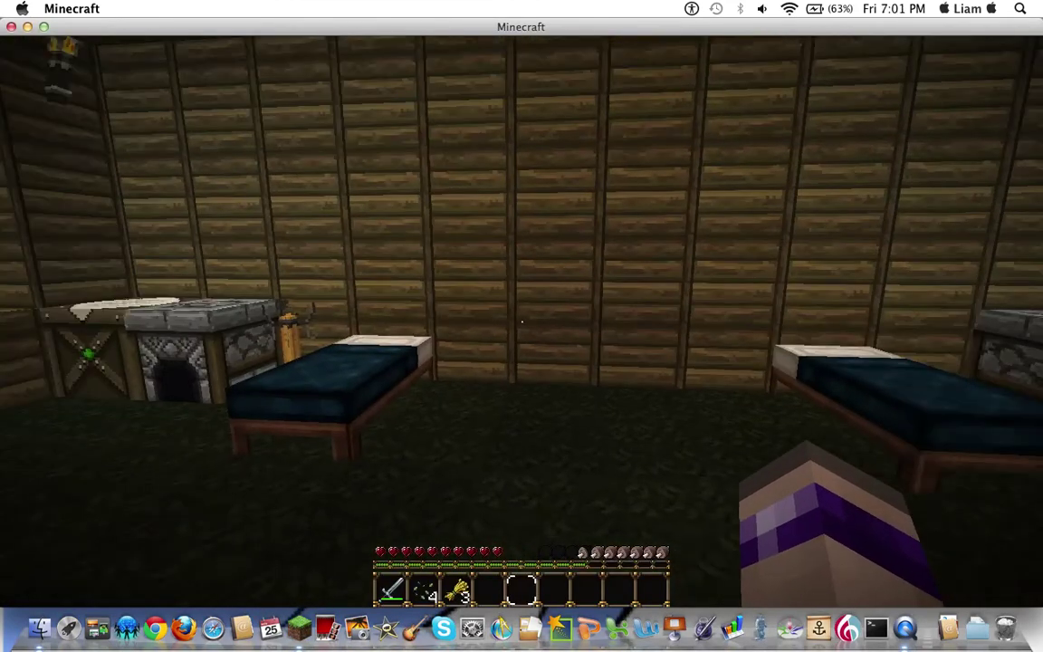
{"action": "key", "text": "1"}
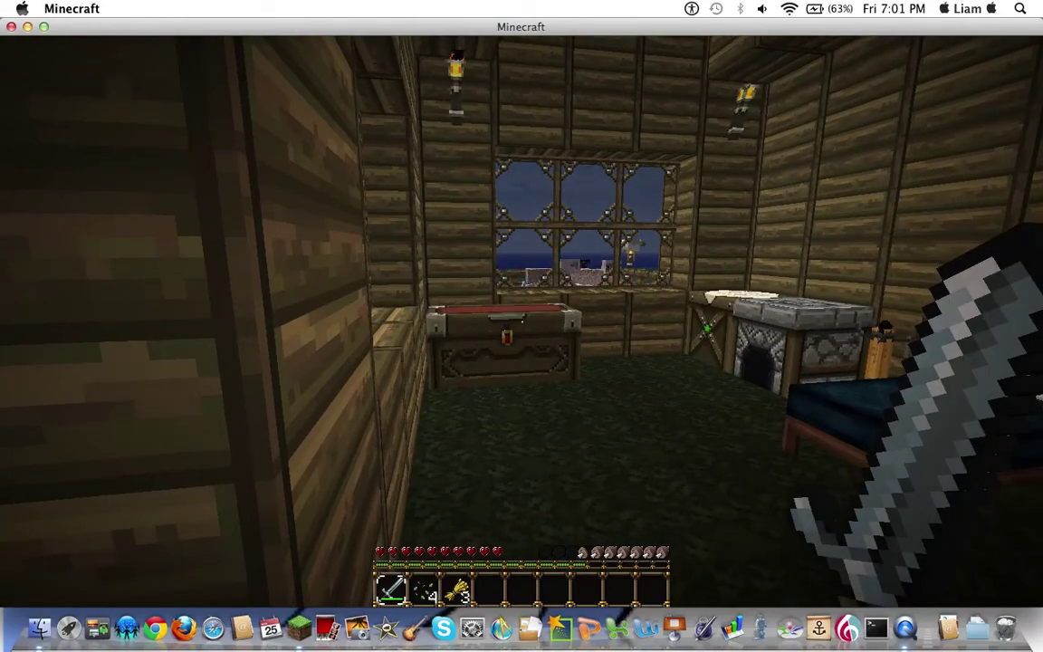
{"action": "key", "text": "w"}
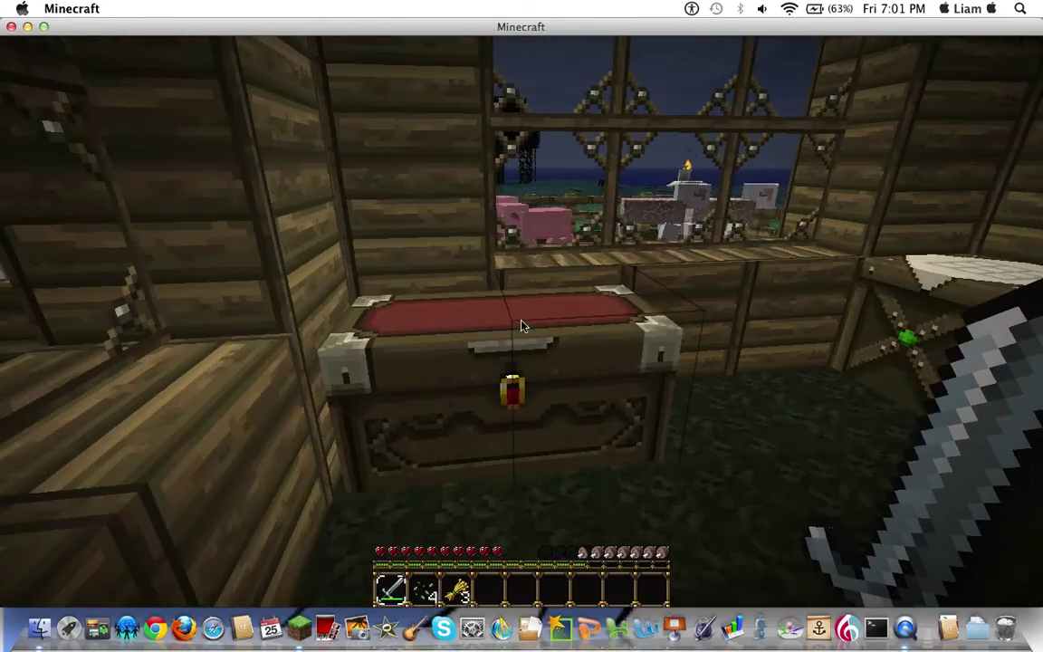
- Open the house chests and drop a Grass Block from the hotbar in front of one
{"action": "right_click", "coordinate": [514, 326]}
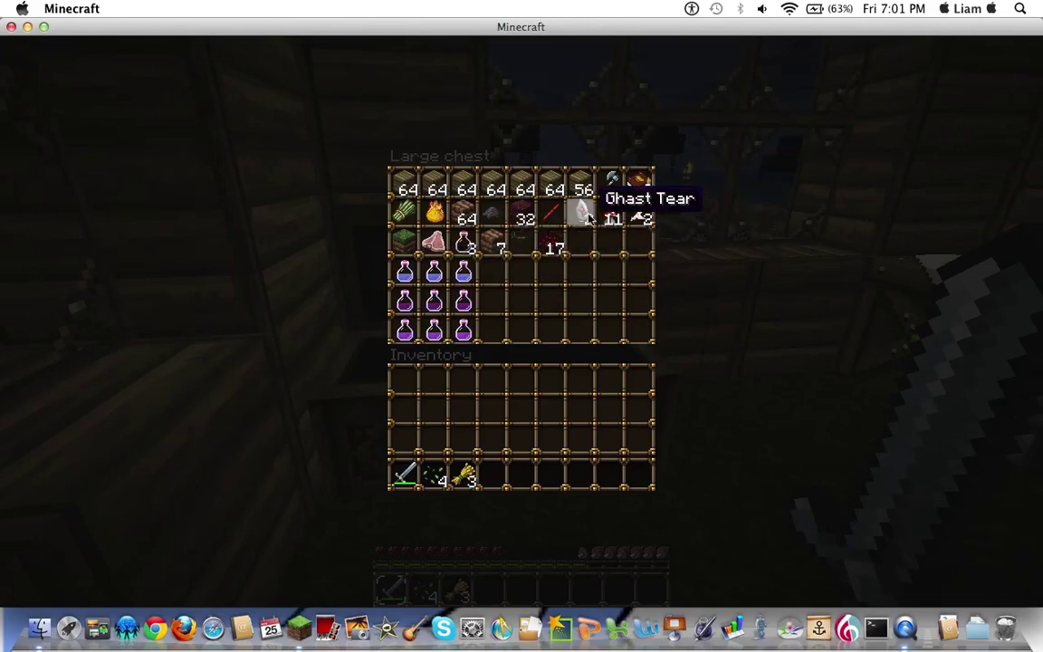
{"action": "key", "text": "e"}
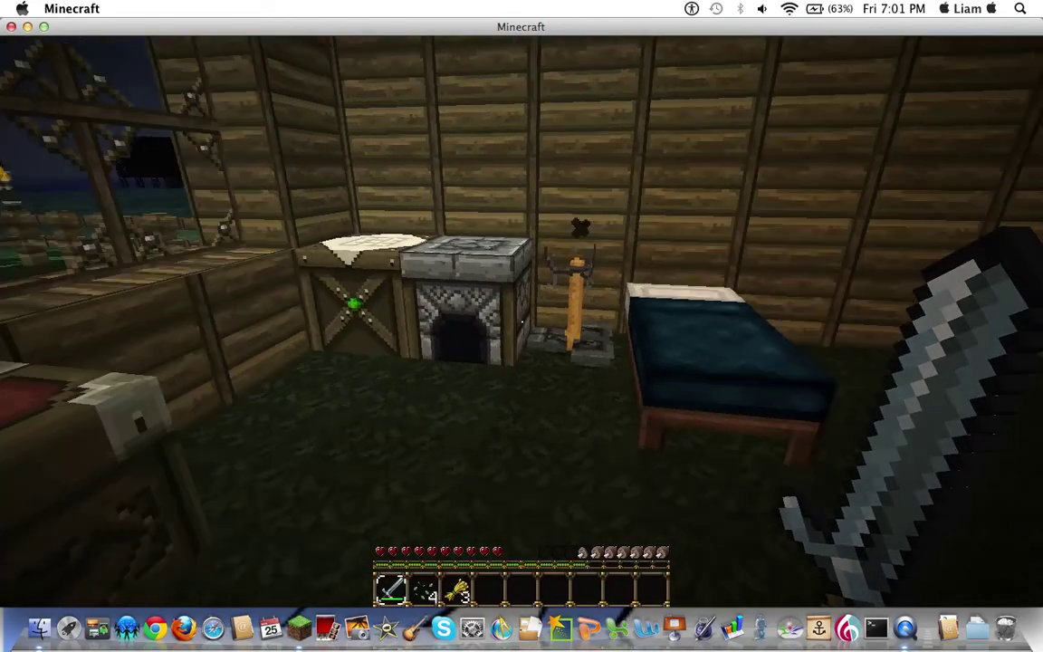
{"action": "key", "text": "w"}
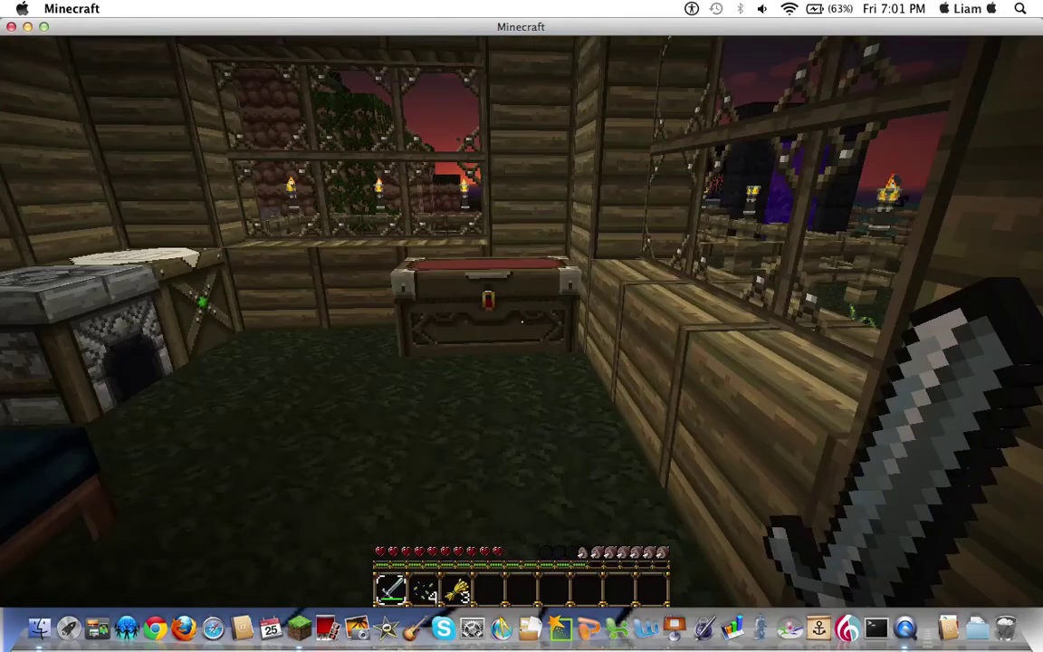
{"action": "right_click", "coordinate": [521, 326]}
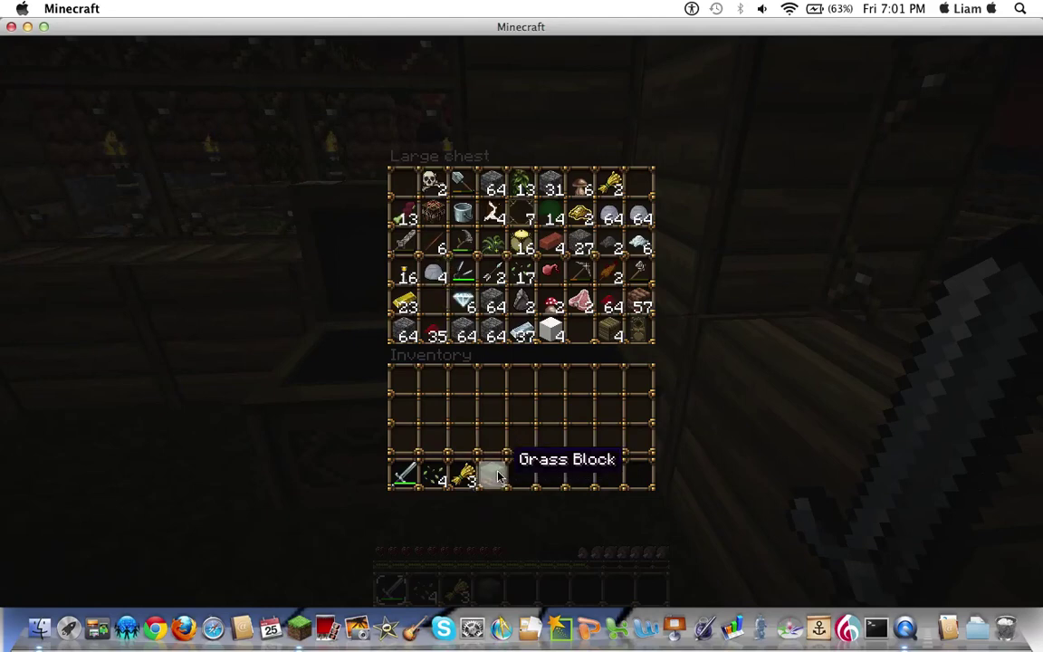
{"action": "left_click", "coordinate": [490, 475]}
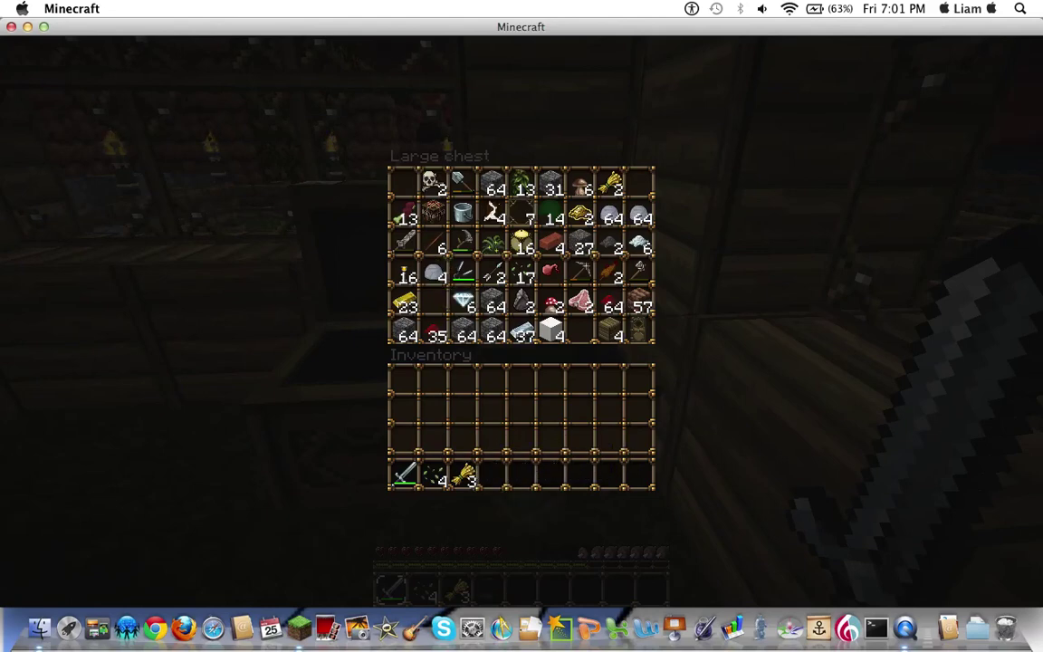
{"action": "key", "text": "e"}
{"action": "key", "text": "e"}
{"action": "key", "text": "e"}
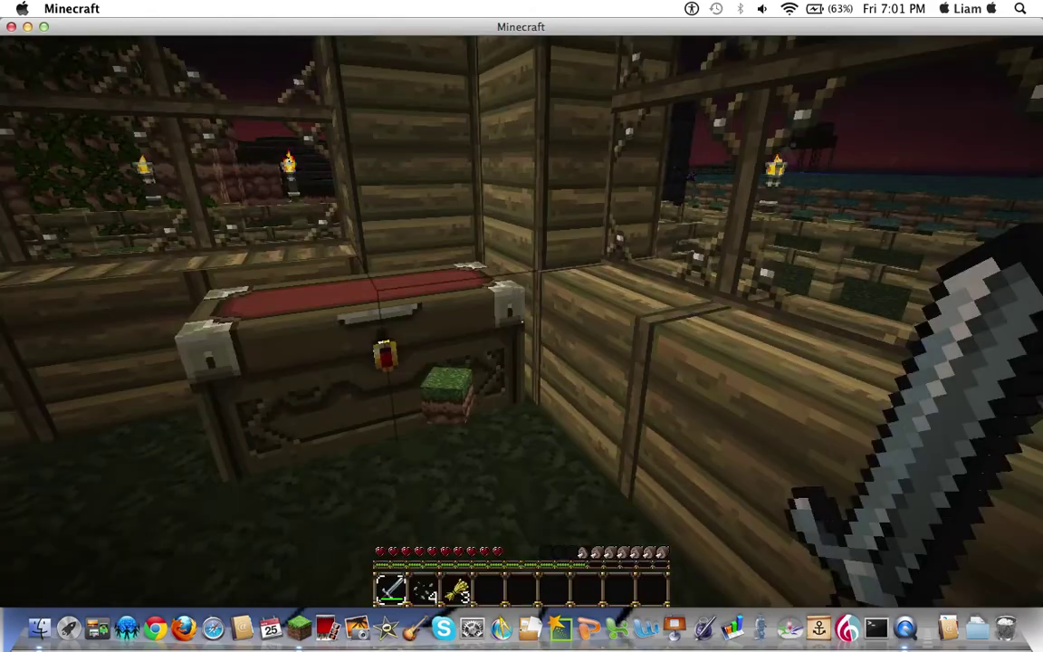